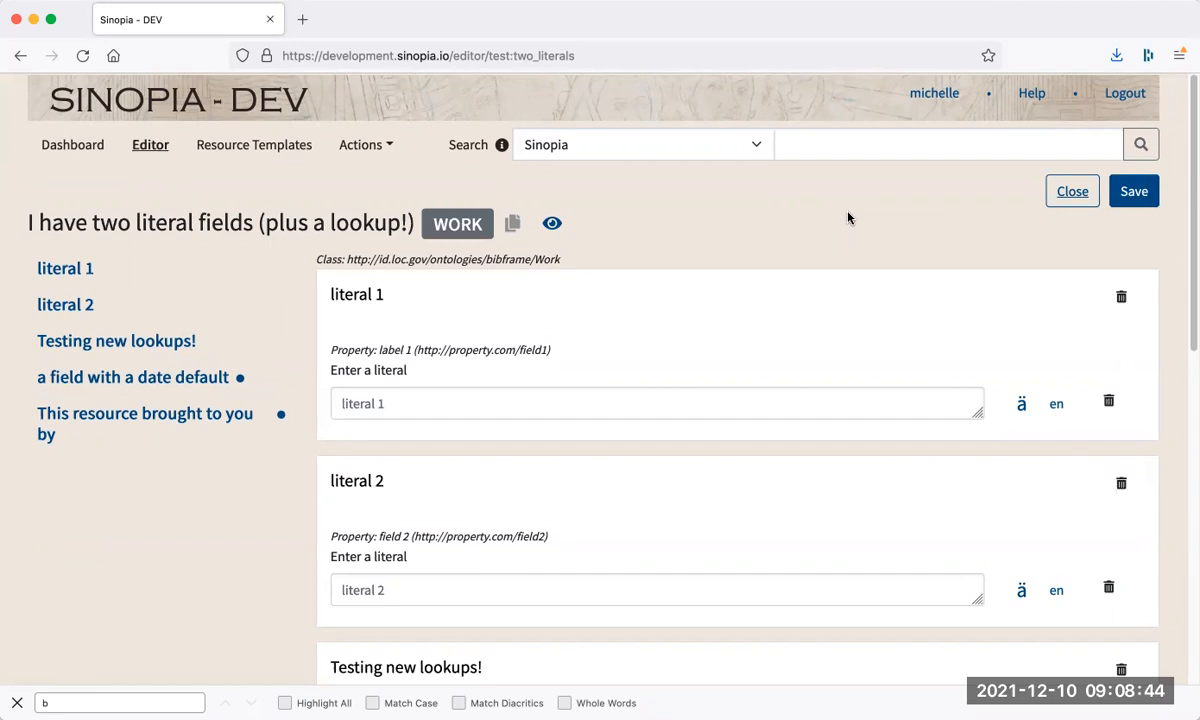
Check the language tag options of the empty literal 1 field and close them without changes.
scroll(849, 218, down, 1)
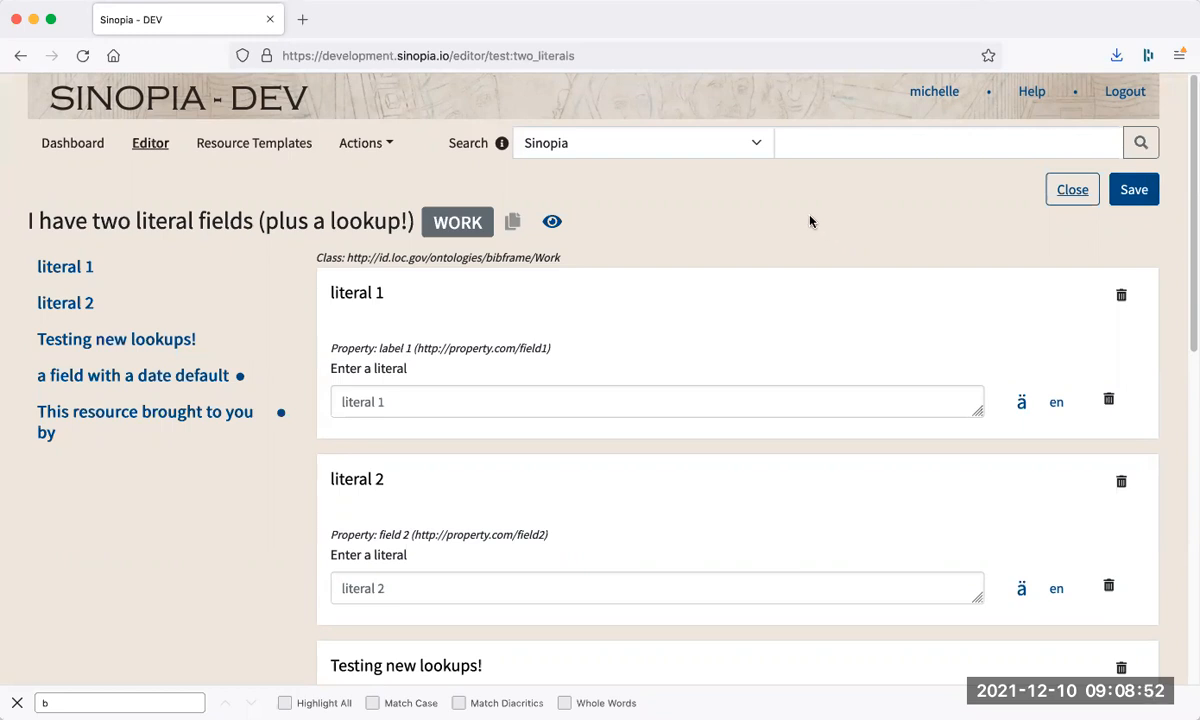
scroll(810, 221, down, 2)
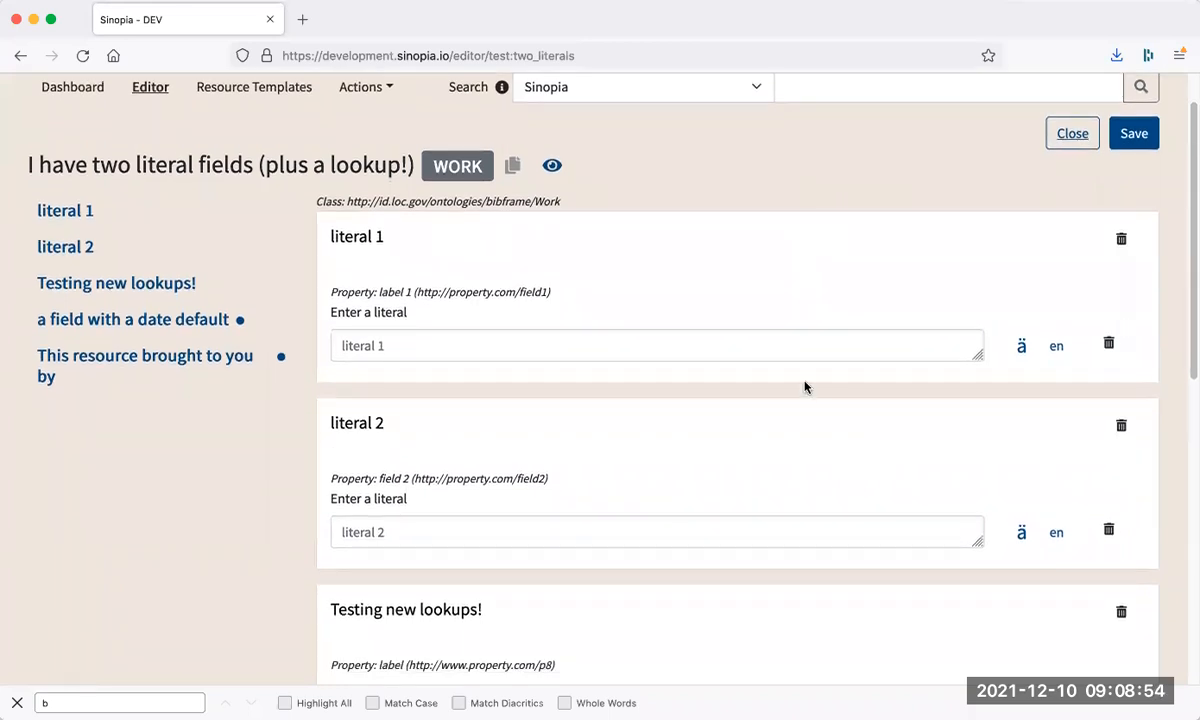
click(1057, 349)
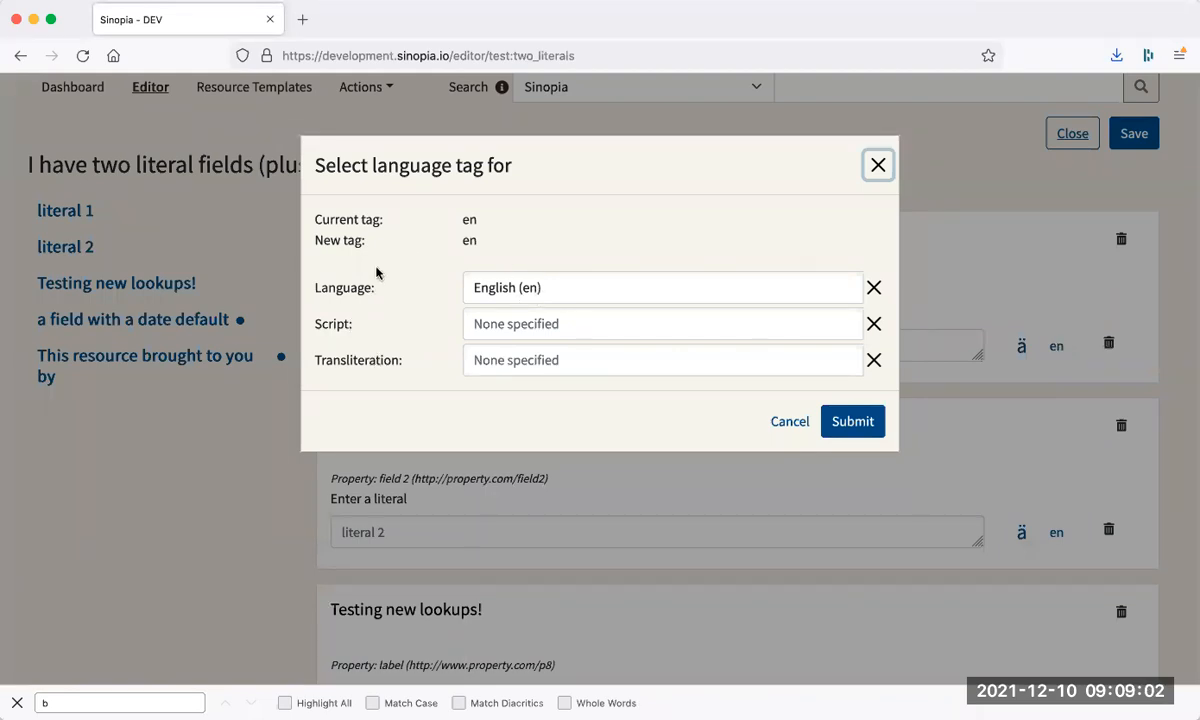
click(878, 165)
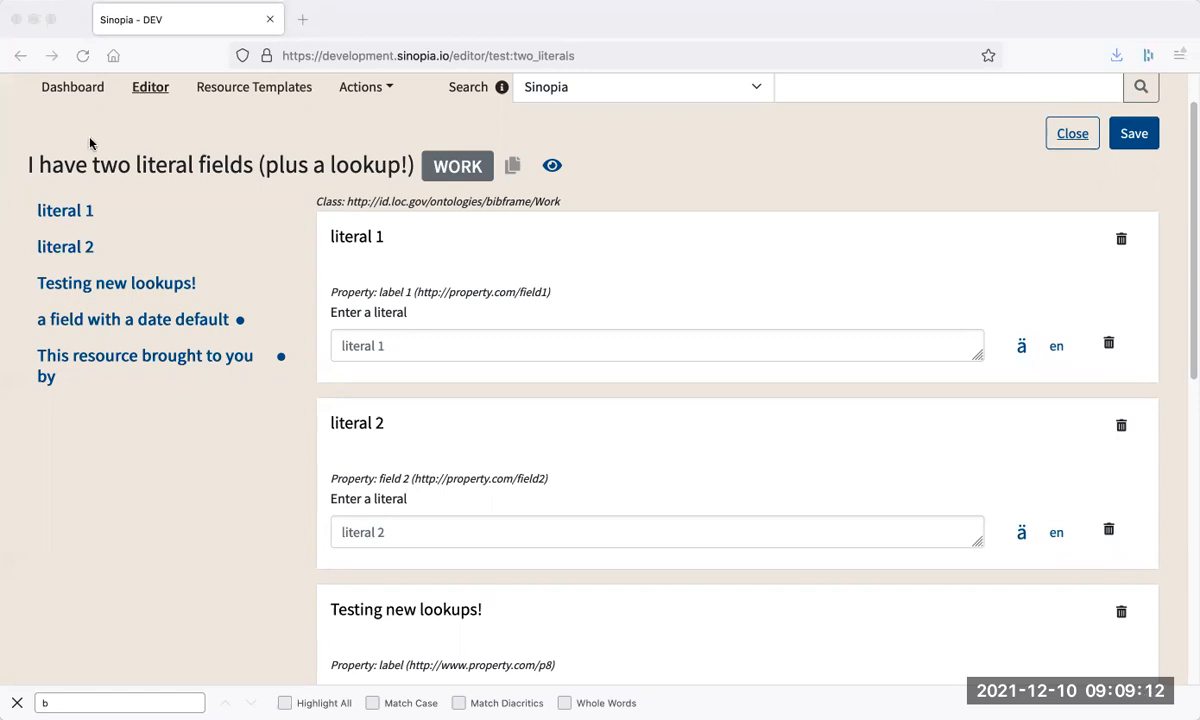
Enter "Monographie régionale de la wilaya de l'Assaba à partir des résultats du RGPH 2013" as the literal 1 value.
click(602, 283)
click(362, 347)
text(Monographie régionale de la wilaya de l'Assaba à partir des résultats du RGPH 2013)
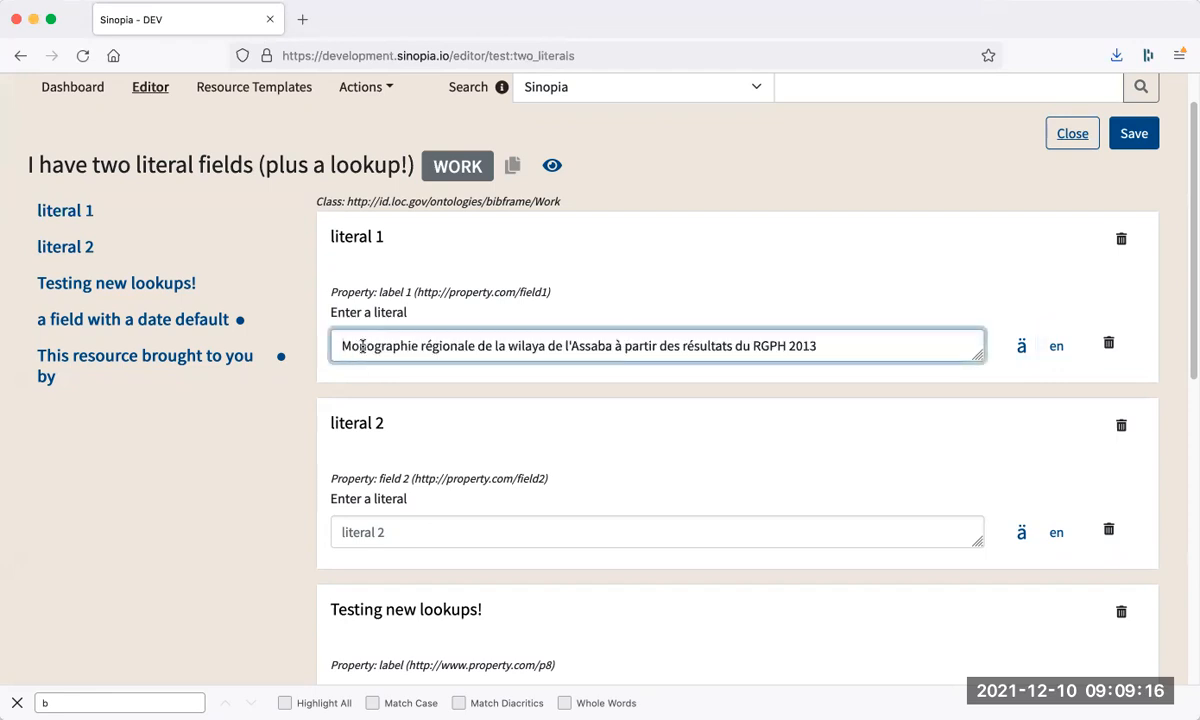
Try the detected French (fr) language suggestion on the literal 1 title without submitting it.
click(1057, 346)
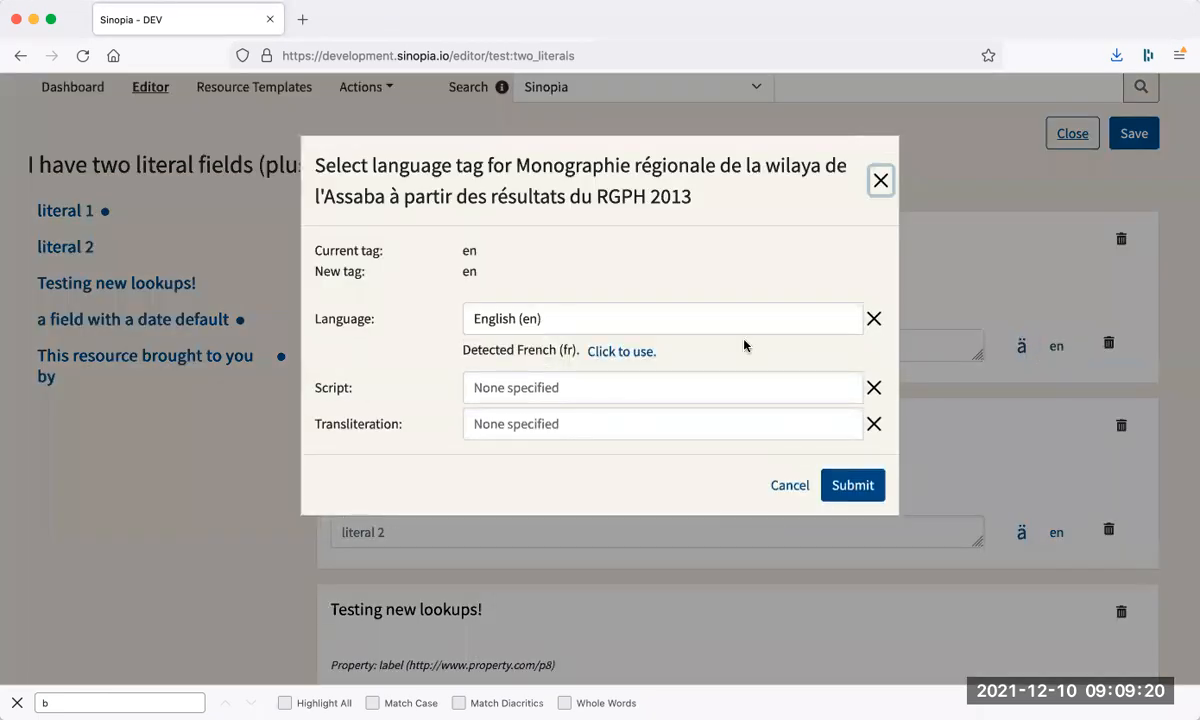
drag(458, 349, 552, 347)
click(565, 349)
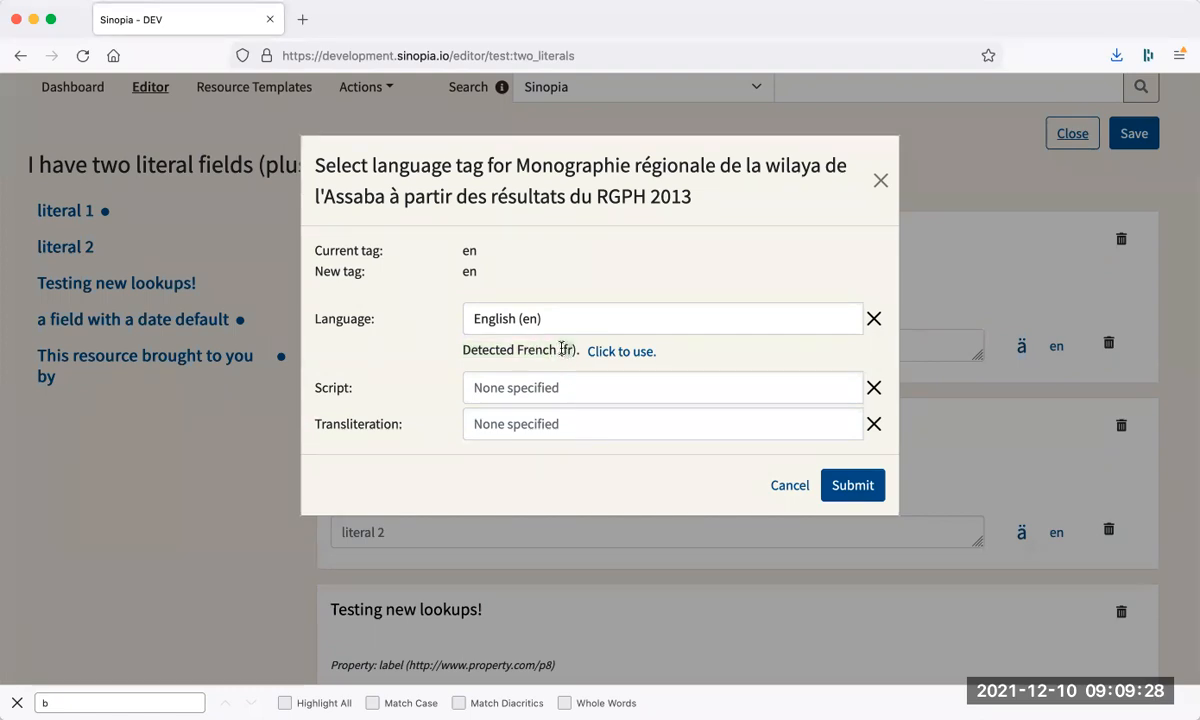
click(626, 352)
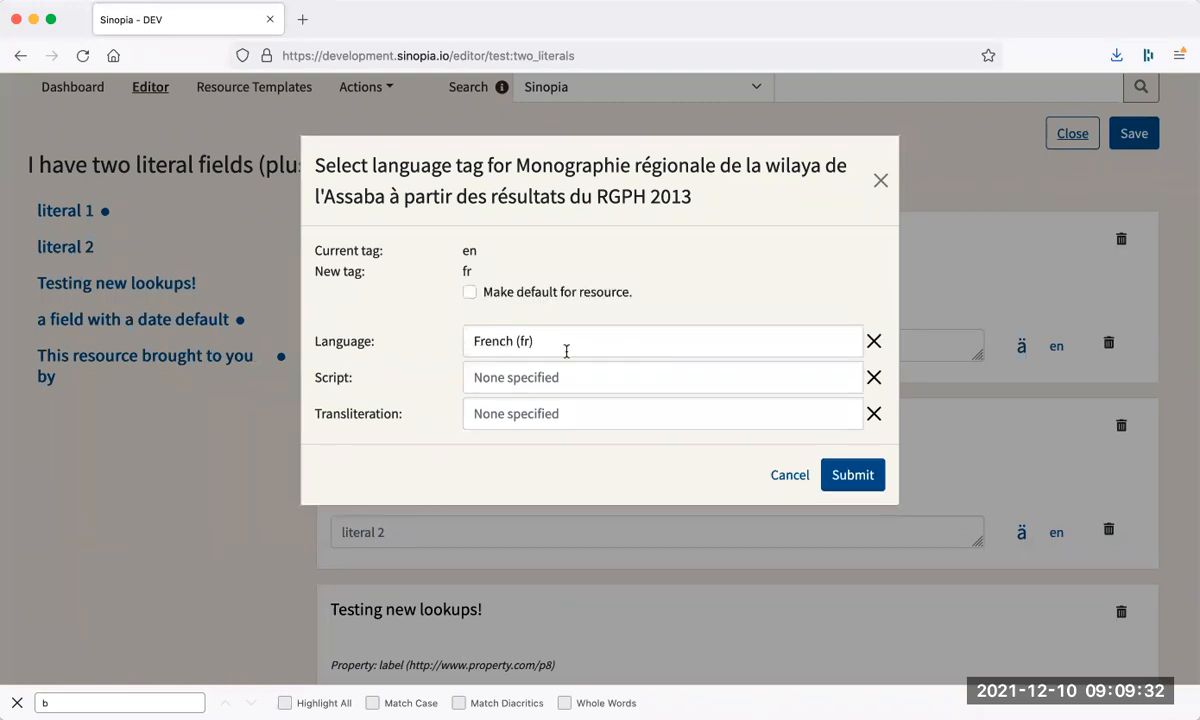
click(786, 477)
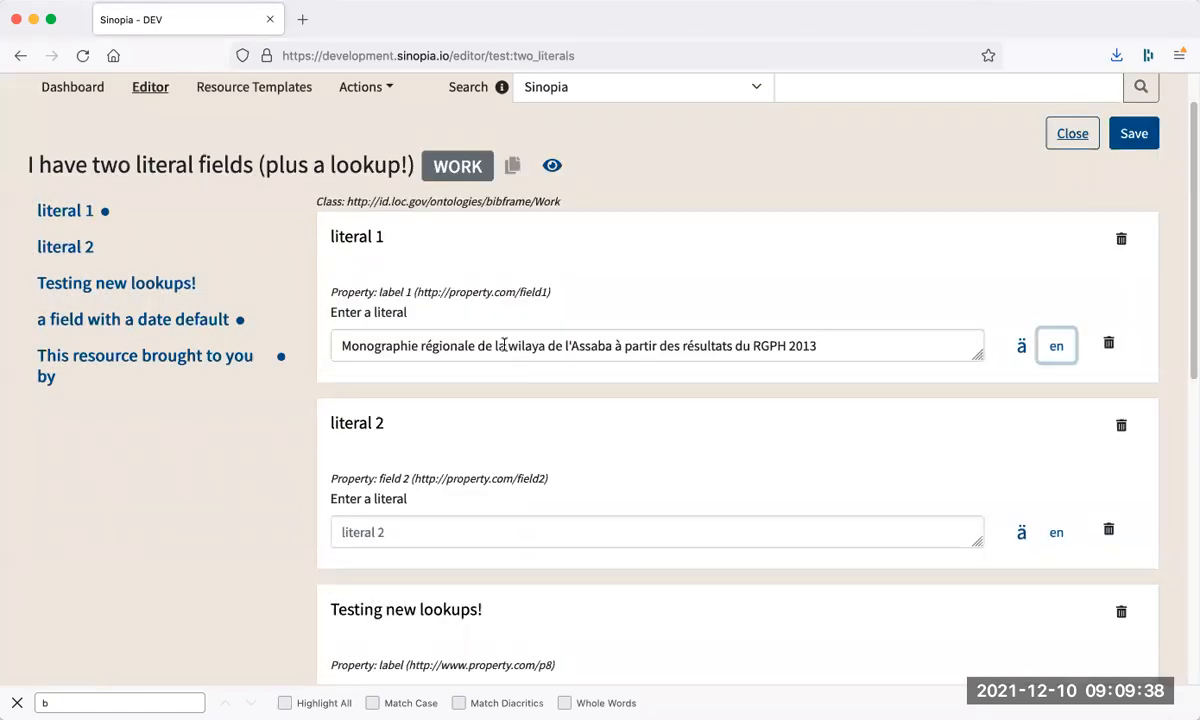
click(1062, 350)
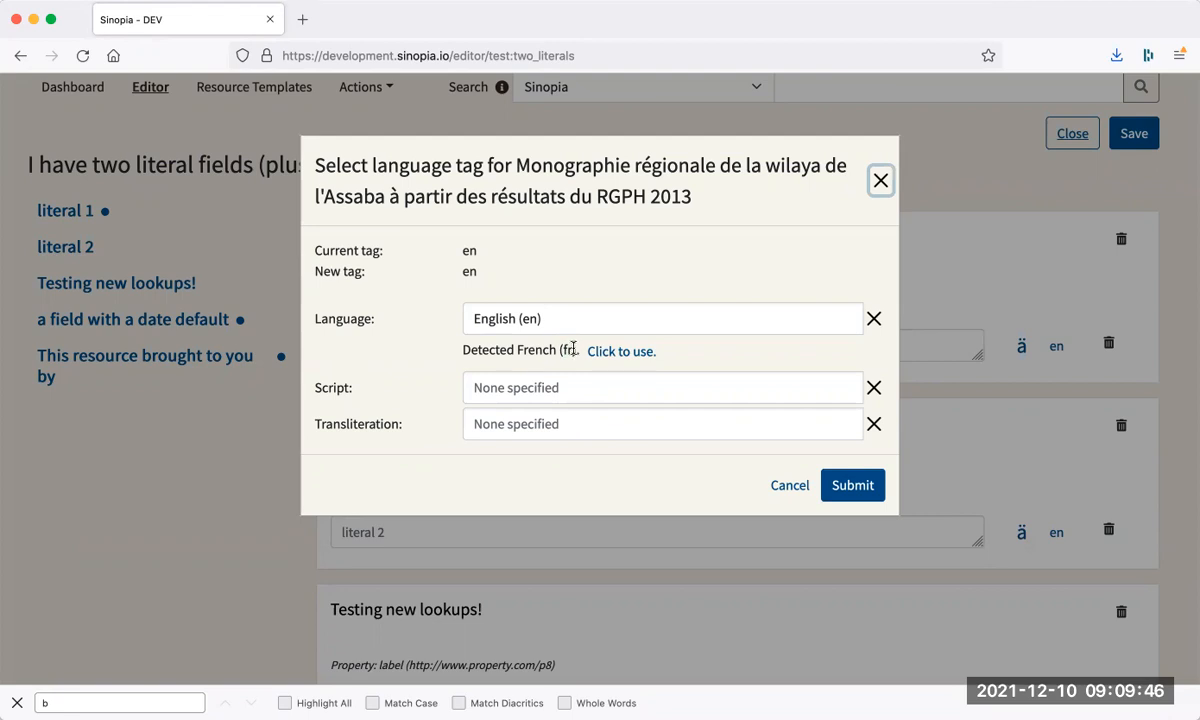
click(786, 487)
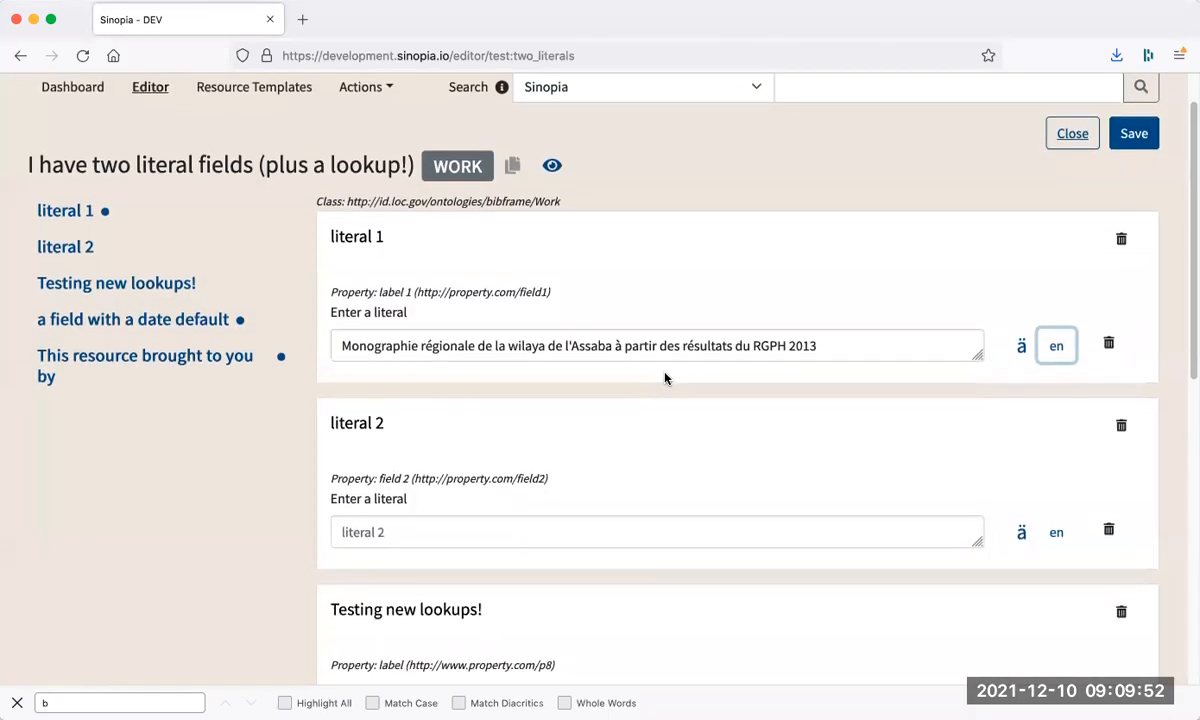
Examine the prefilled values of "a field with a date default" and "This resource brought to you by".
scroll(590, 318, down, 2)
scroll(590, 318, down, 6)
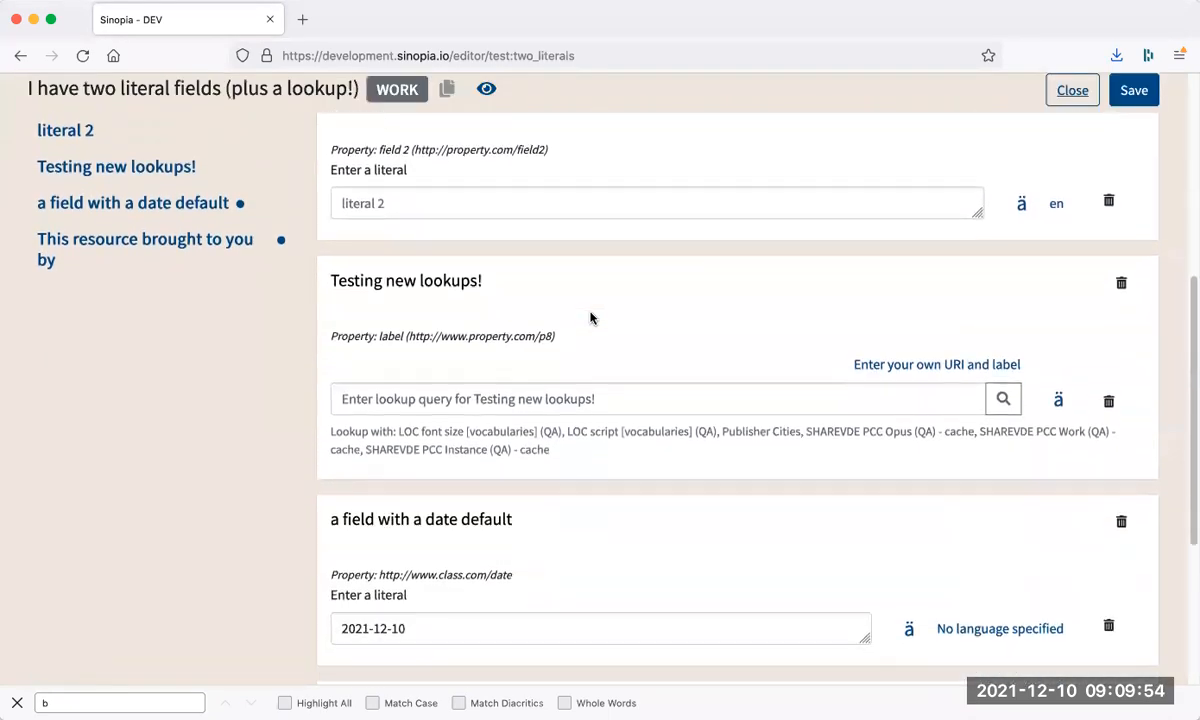
scroll(590, 318, down, 4)
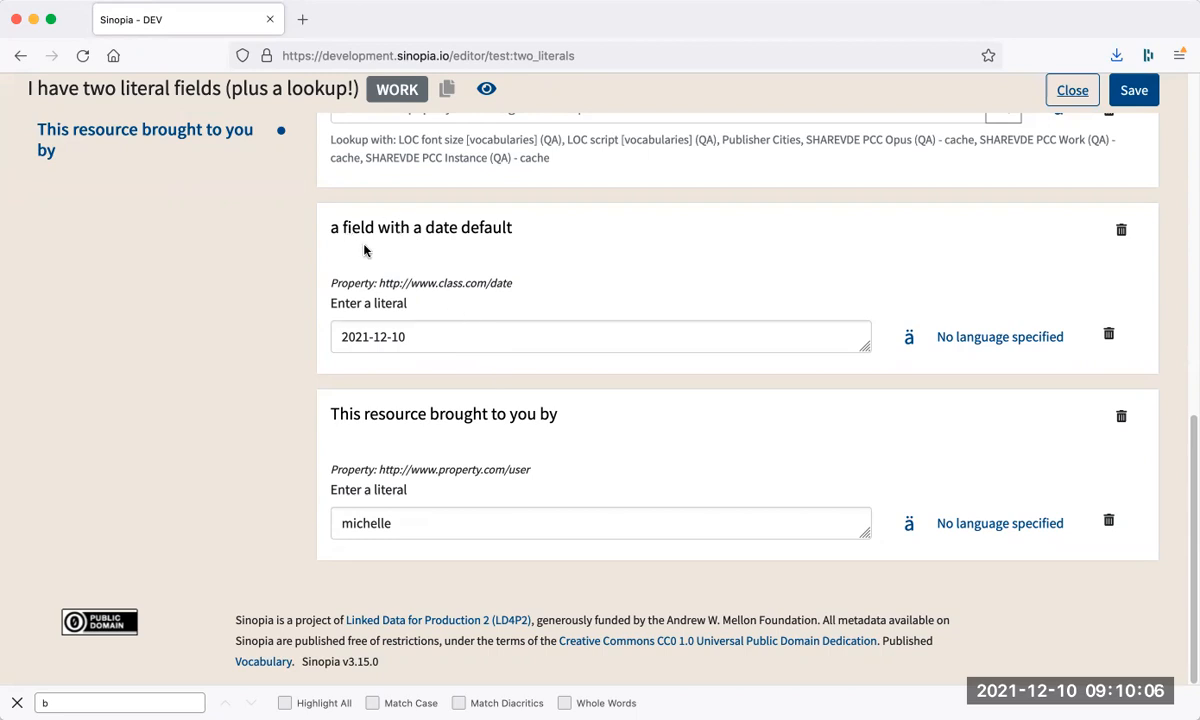
click(428, 340)
drag(428, 340, 273, 340)
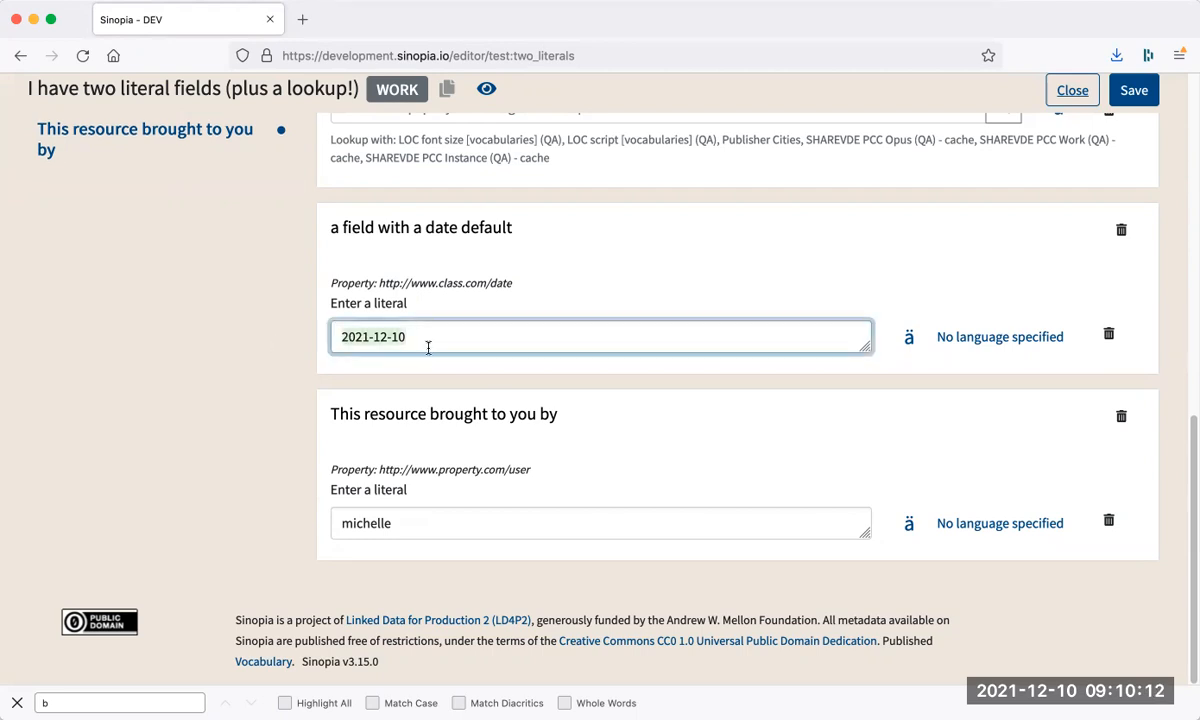
click(514, 528)
drag(514, 528, 249, 522)
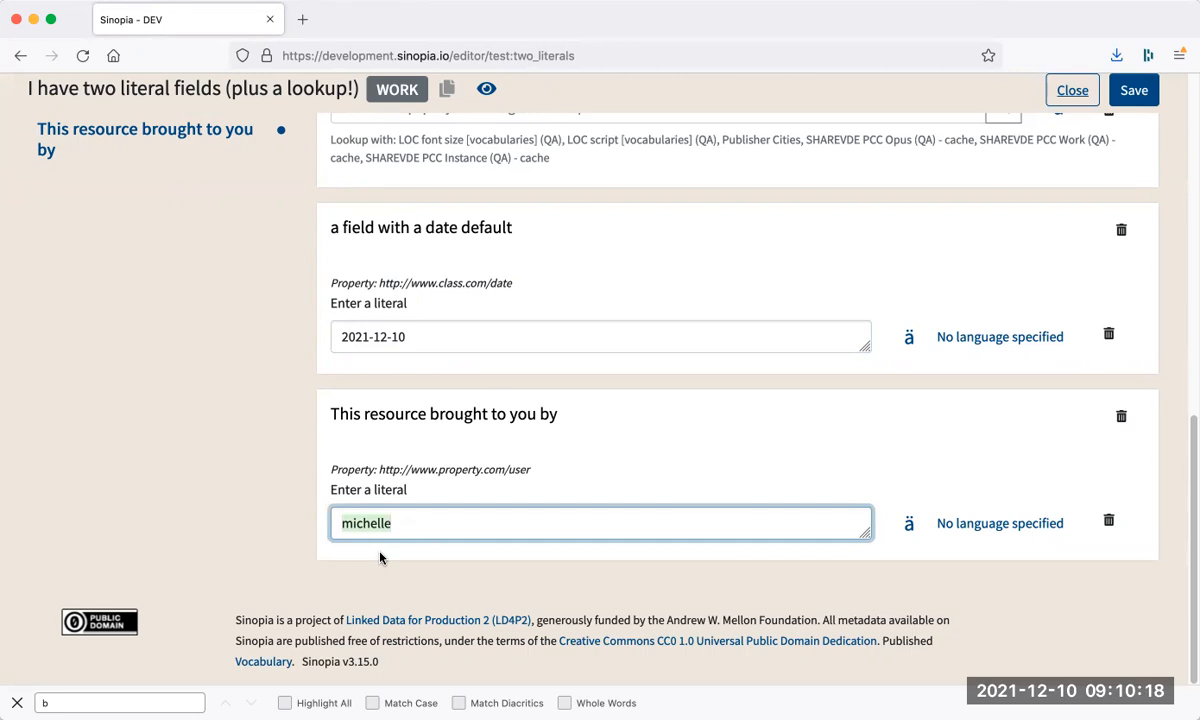
Open the test:two_literals resource template for editing from the dashboard.
scroll(197, 308, up, 10)
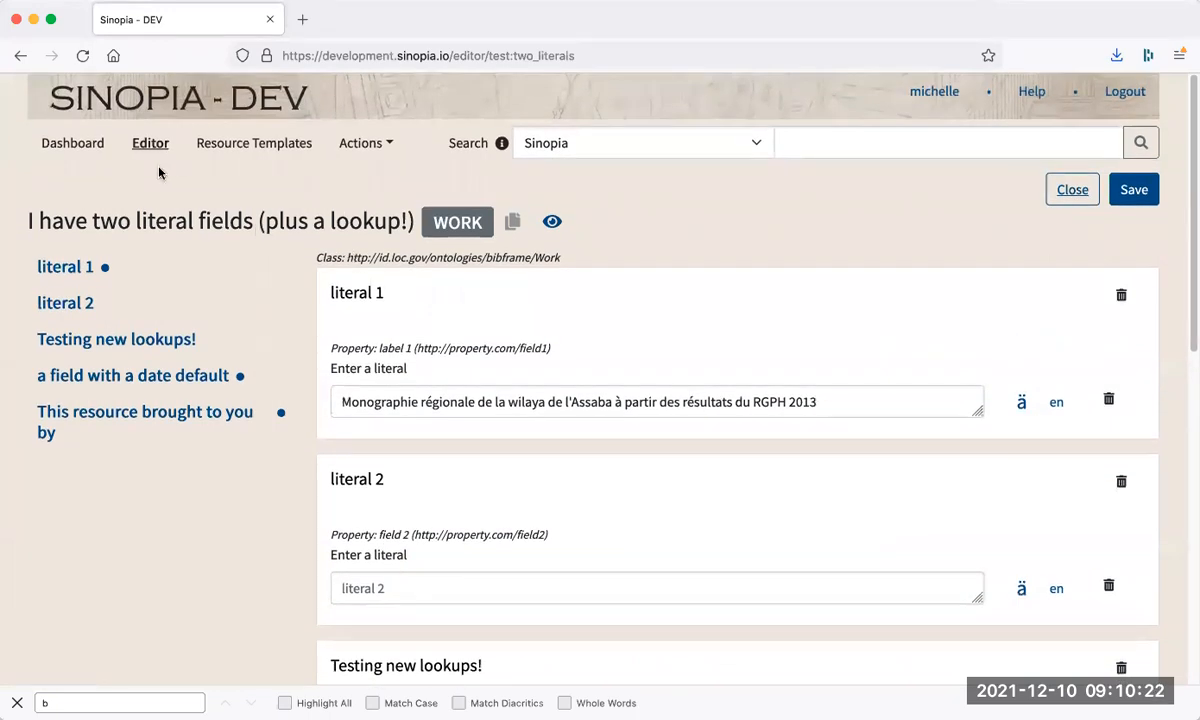
click(78, 146)
click(1094, 276)
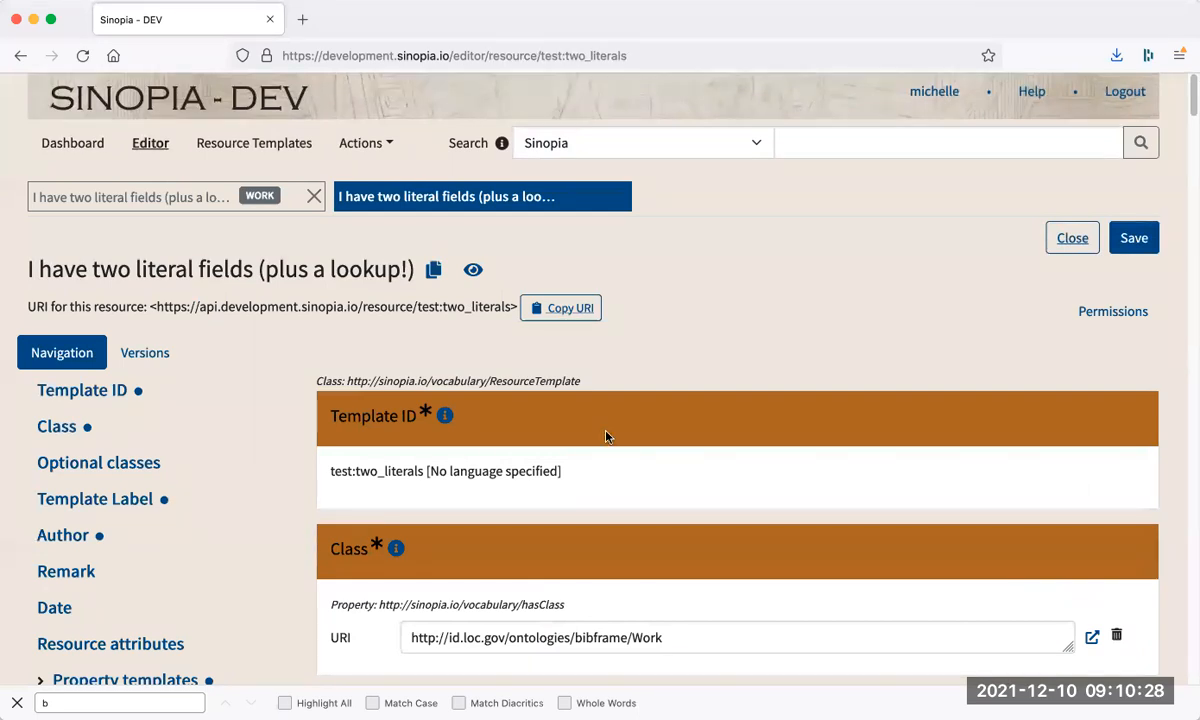
Remove the literal property attribute from the "a field with a date default" property template and add it again as date default.
scroll(605, 436, down, 5)
scroll(605, 436, down, 20)
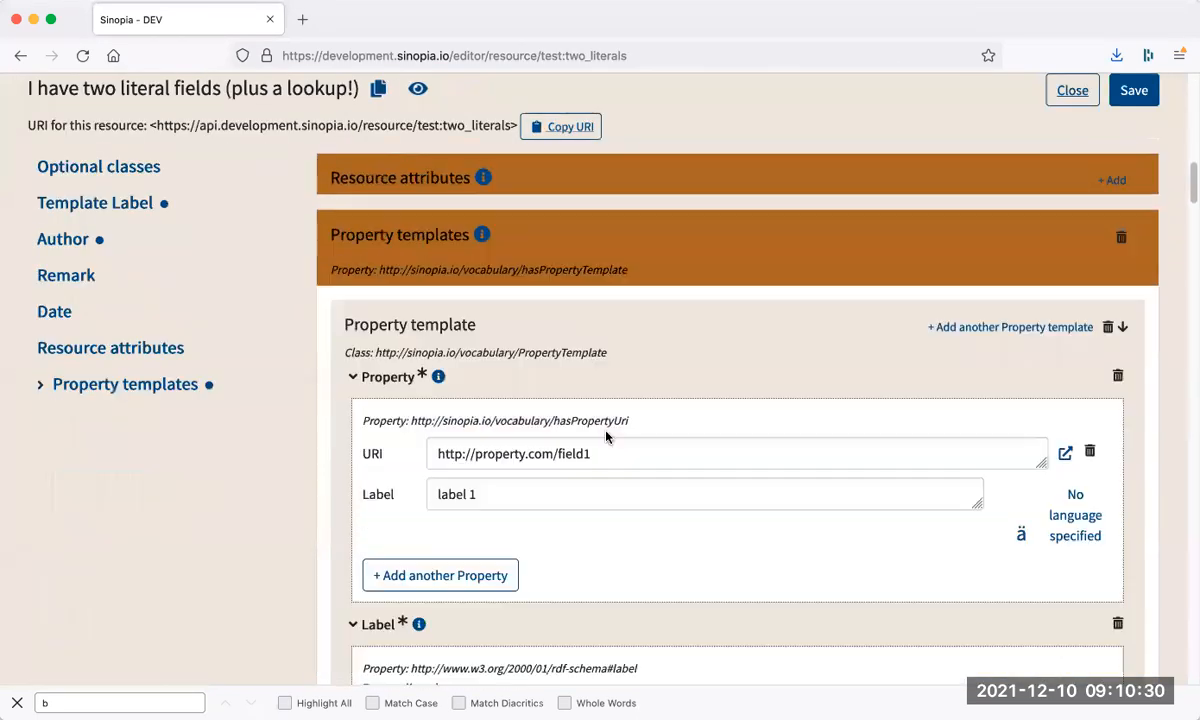
scroll(605, 436, down, 20)
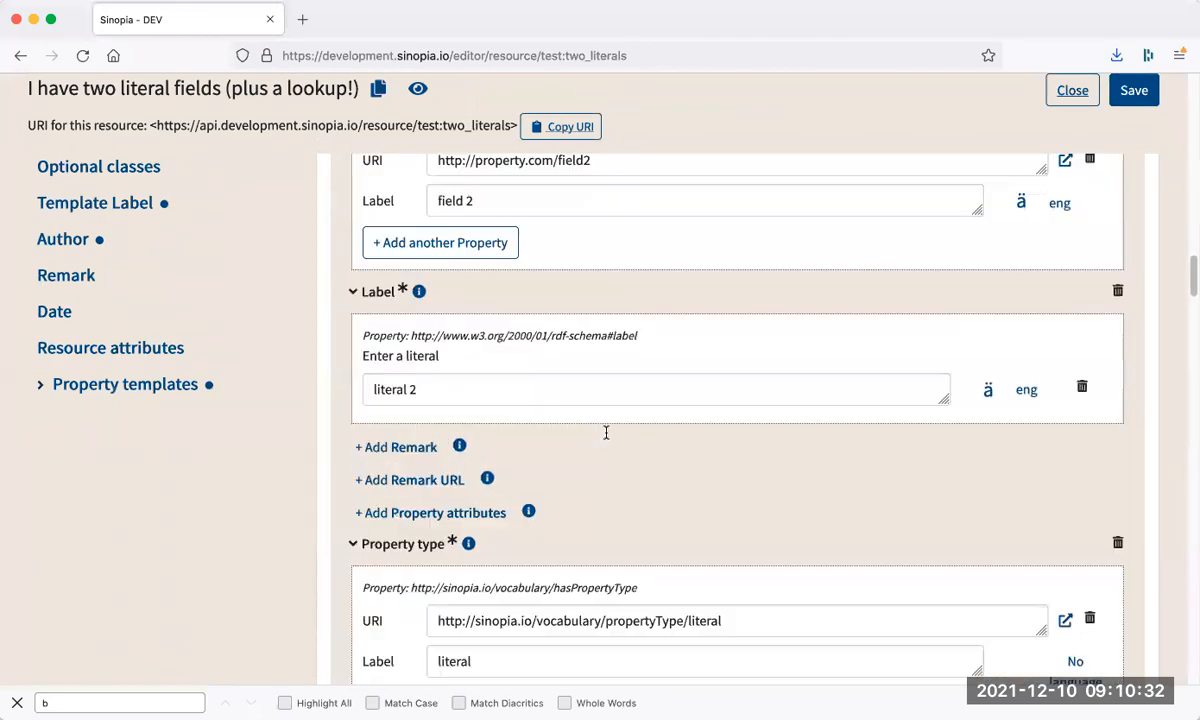
scroll(605, 436, down, 20)
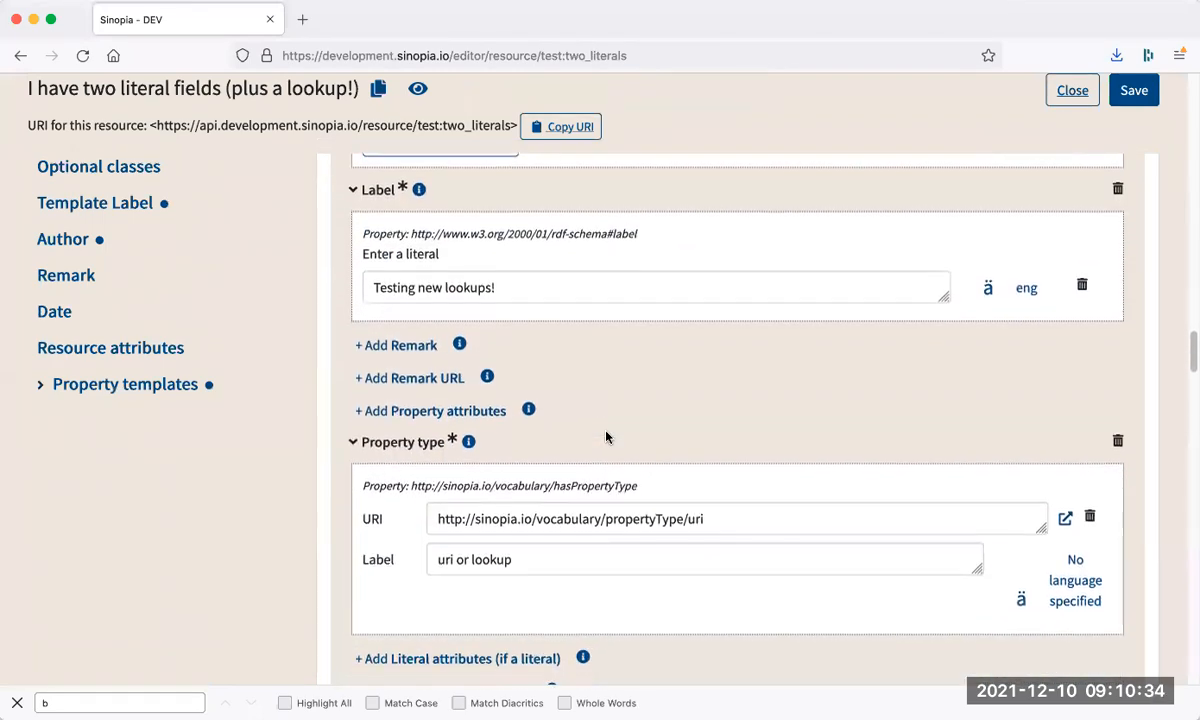
scroll(605, 436, down, 20)
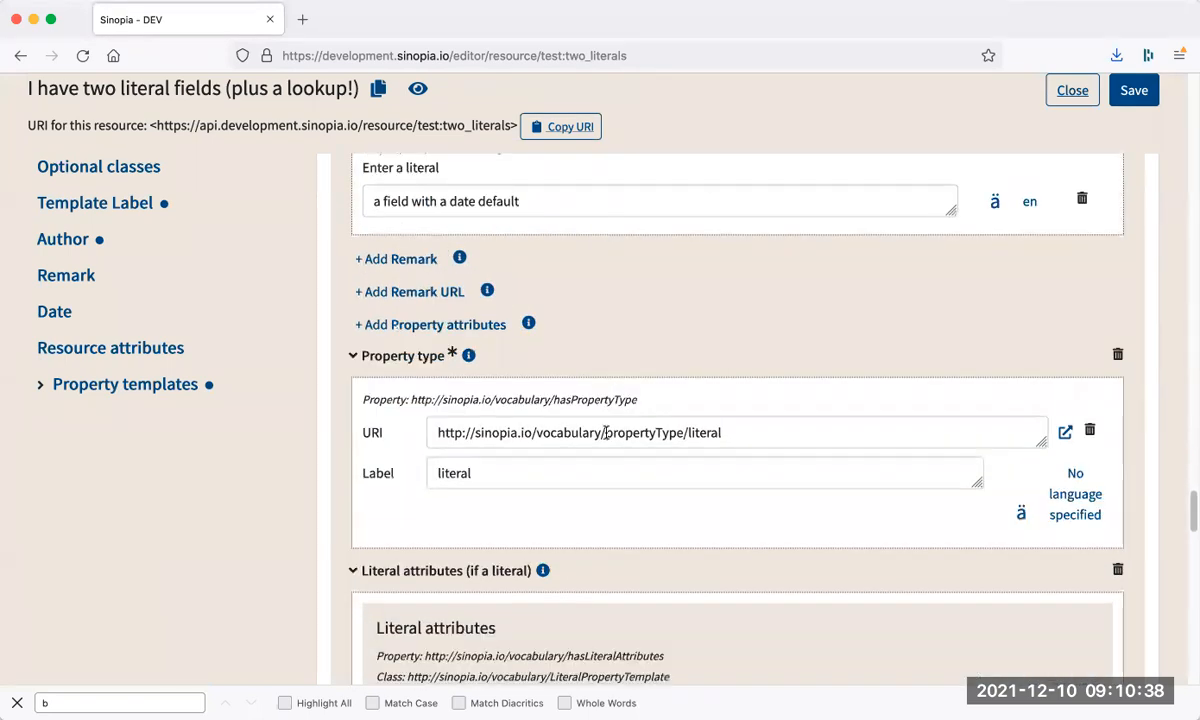
scroll(605, 432, down, 8)
drag(377, 303, 503, 308)
scroll(503, 308, down, 3)
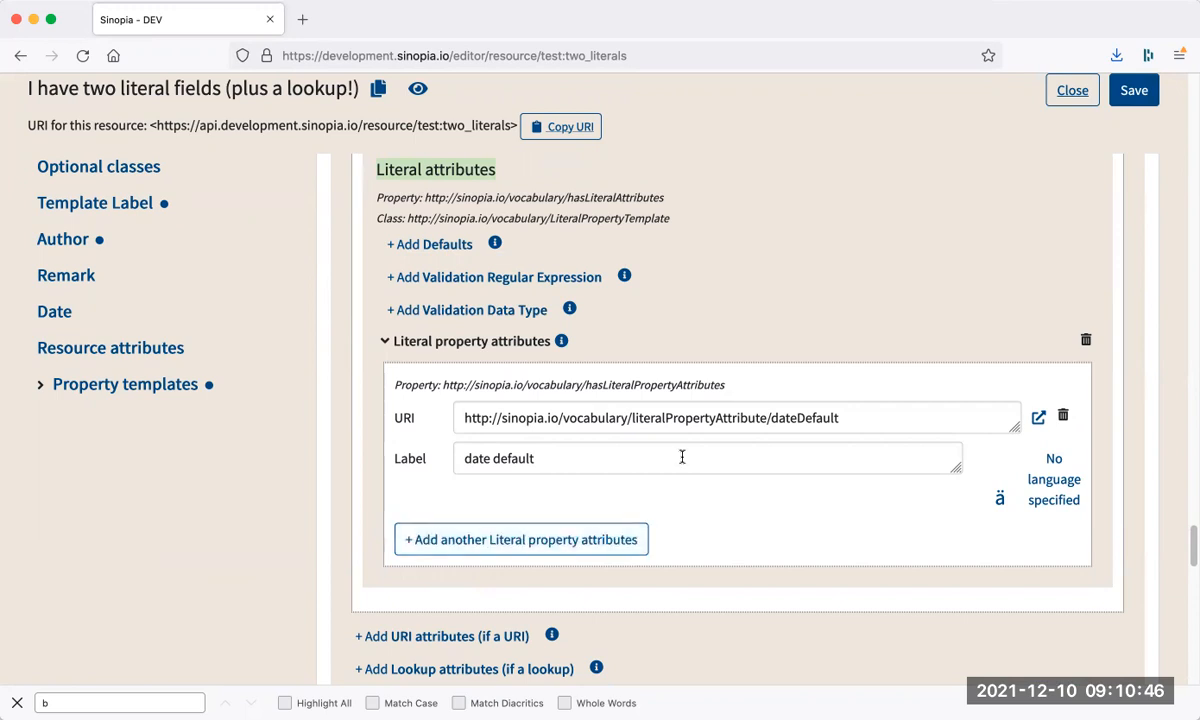
click(1086, 341)
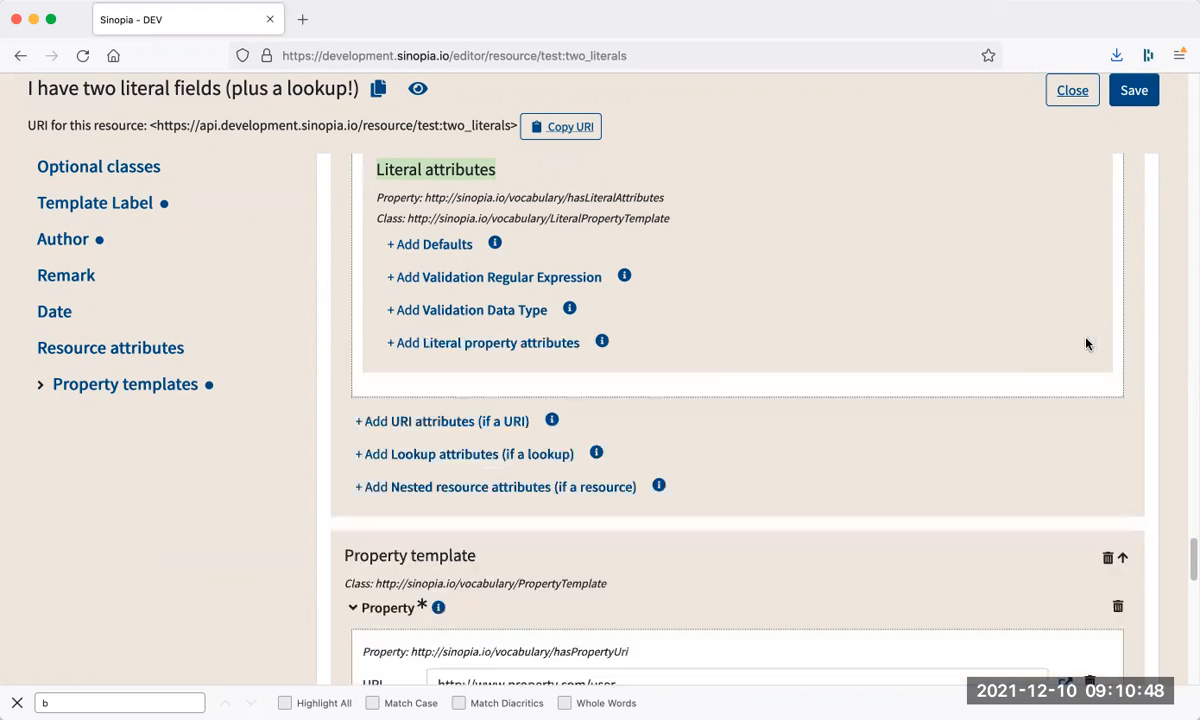
click(425, 340)
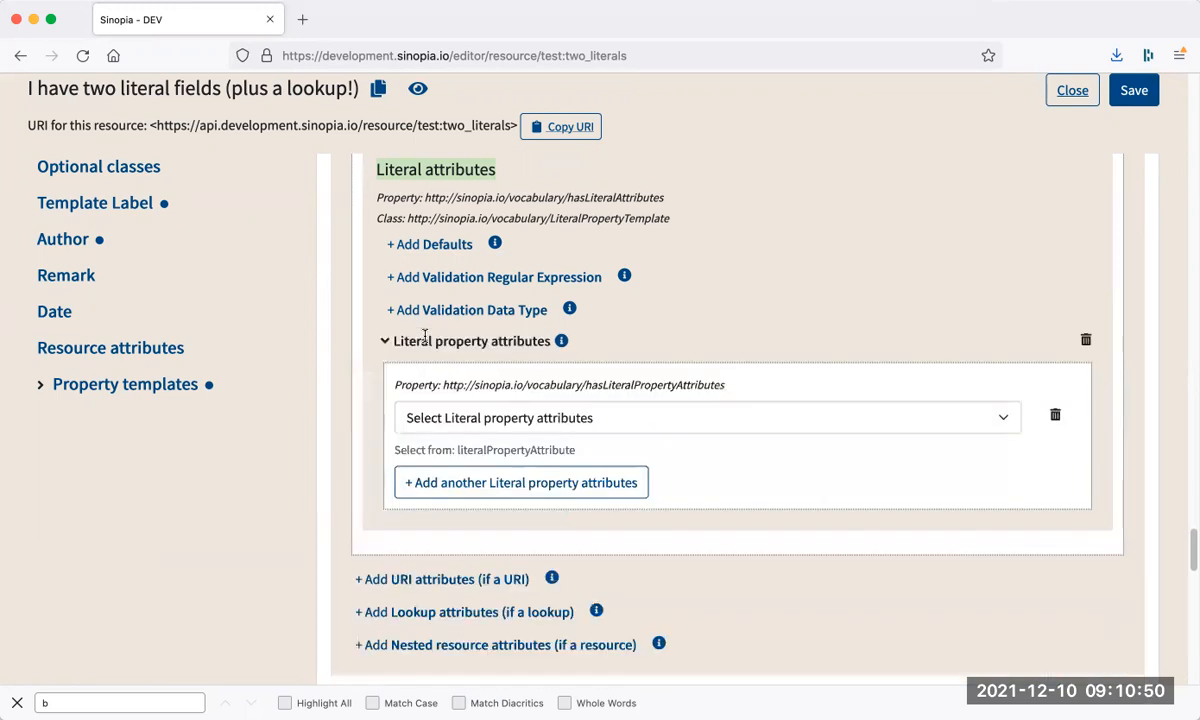
click(600, 418)
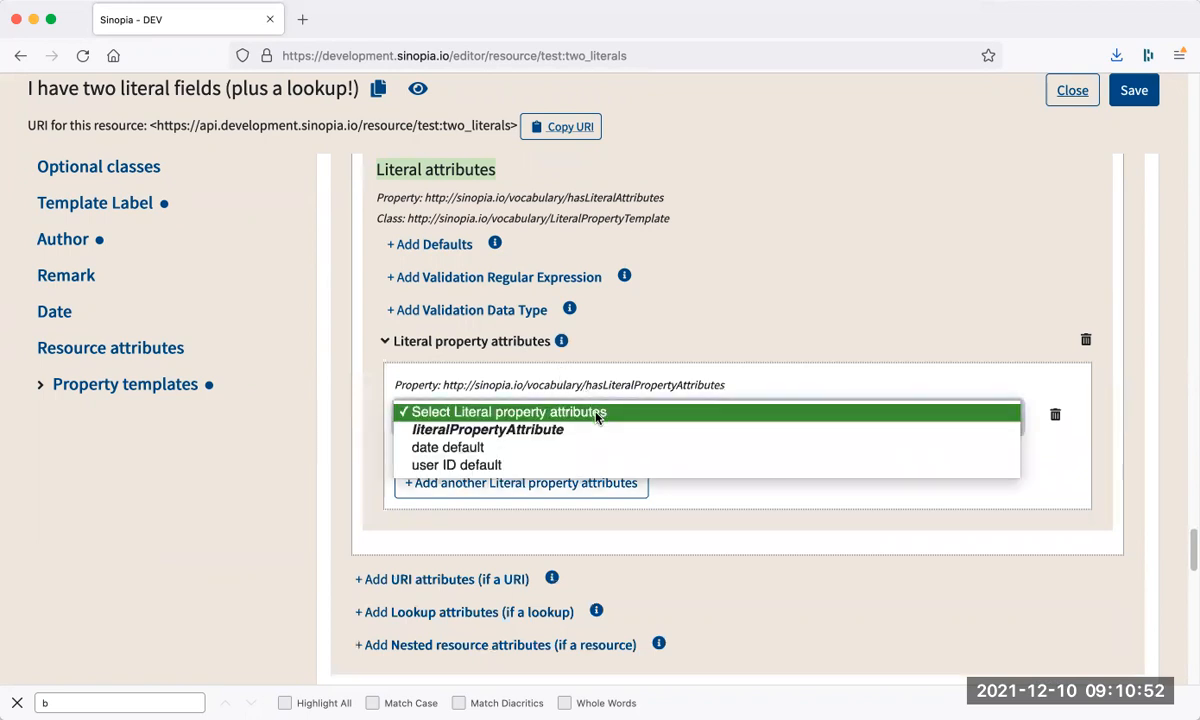
click(466, 447)
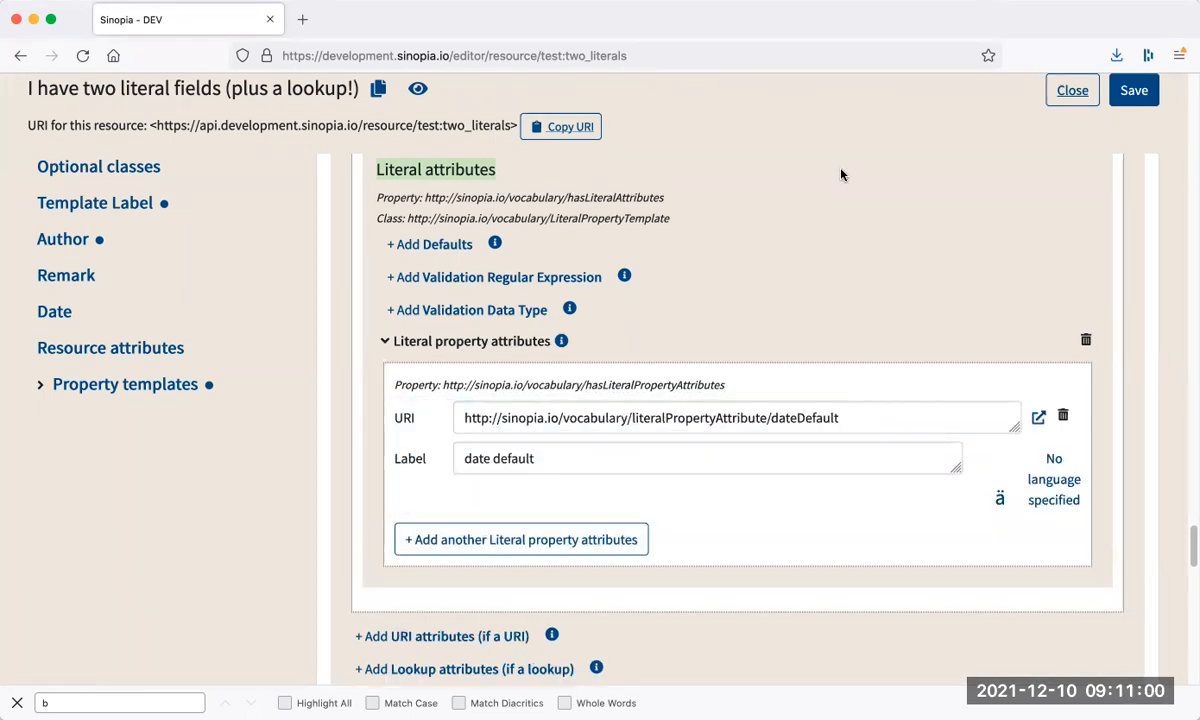
Return to the open Work resource containing the Monographie régionale title.
scroll(840, 175, up, 15)
scroll(840, 175, up, 10)
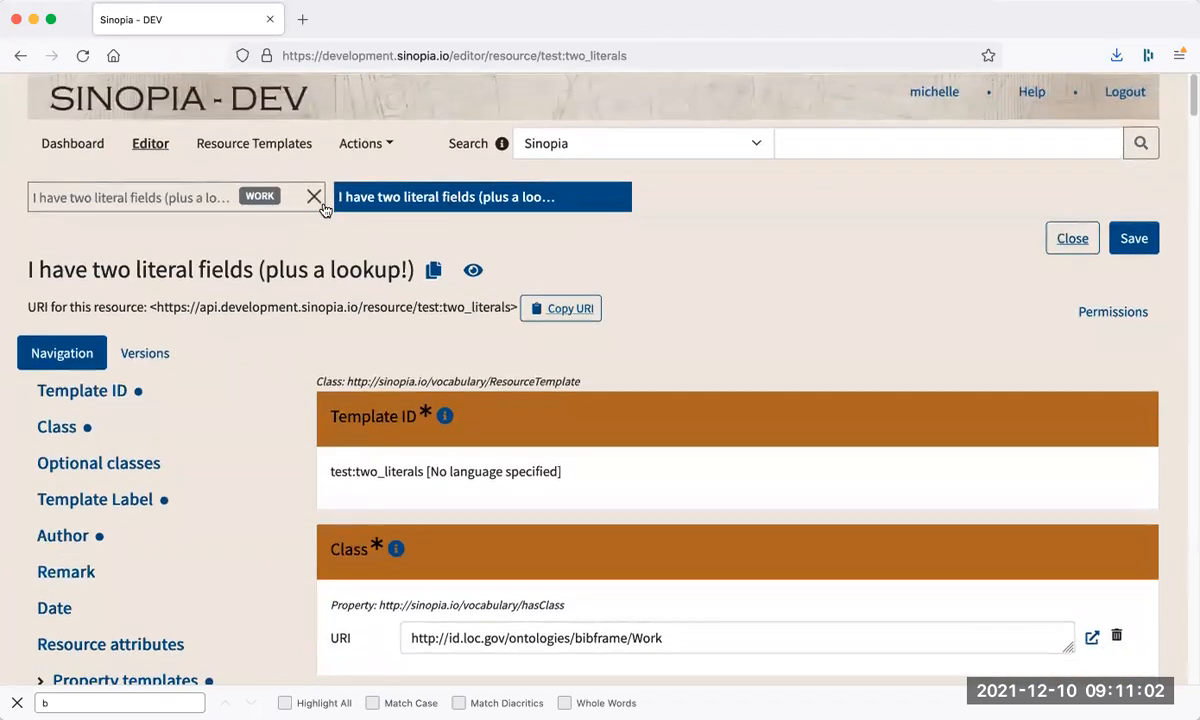
click(152, 204)
click(150, 204)
scroll(166, 225, up, 15)
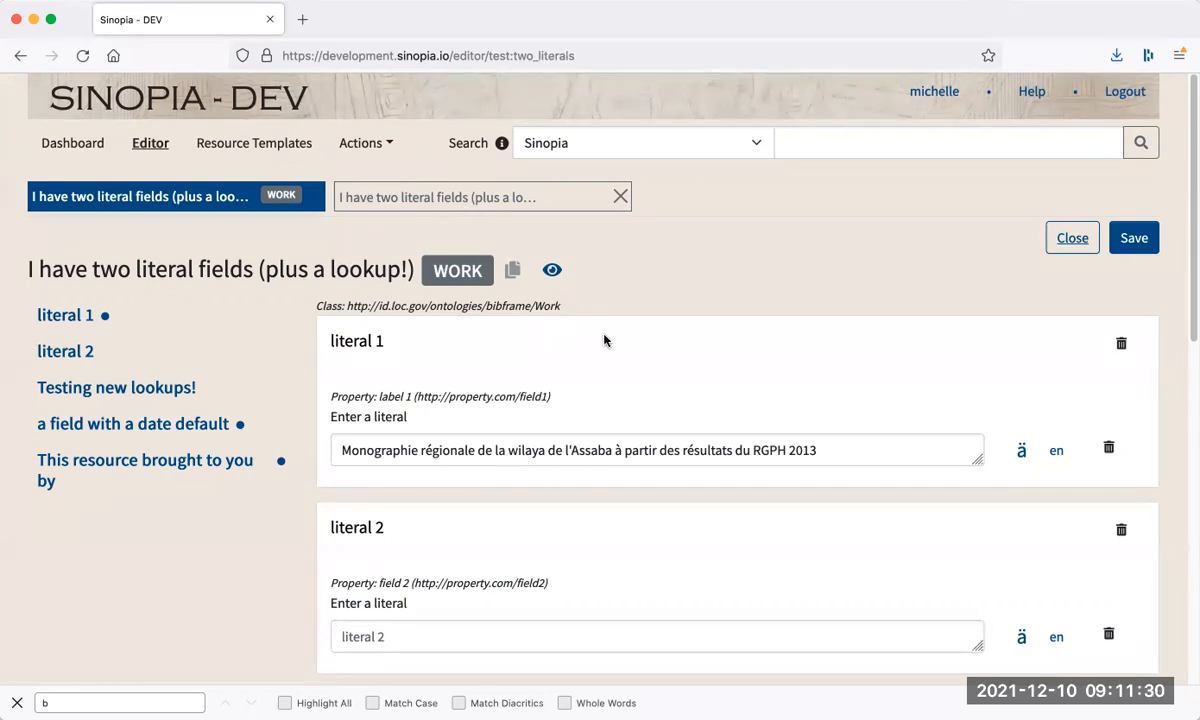
Preview the Work resource's RDF as N-Triples, then close the preview.
click(552, 271)
click(406, 225)
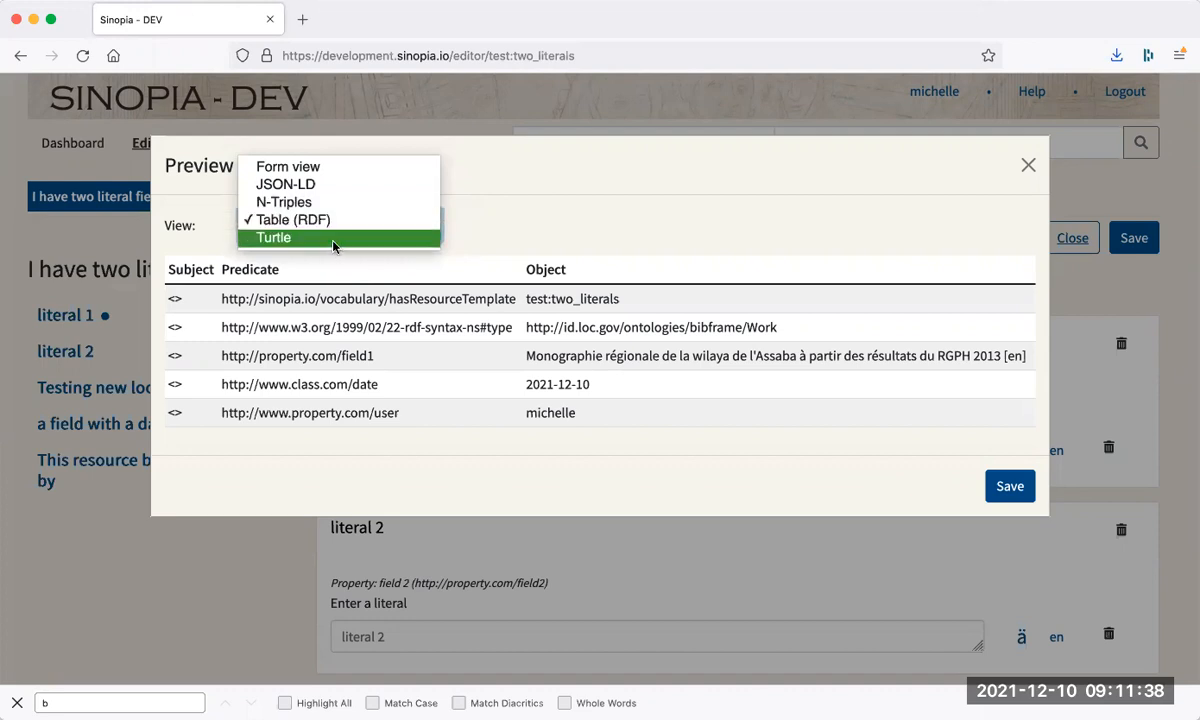
click(296, 202)
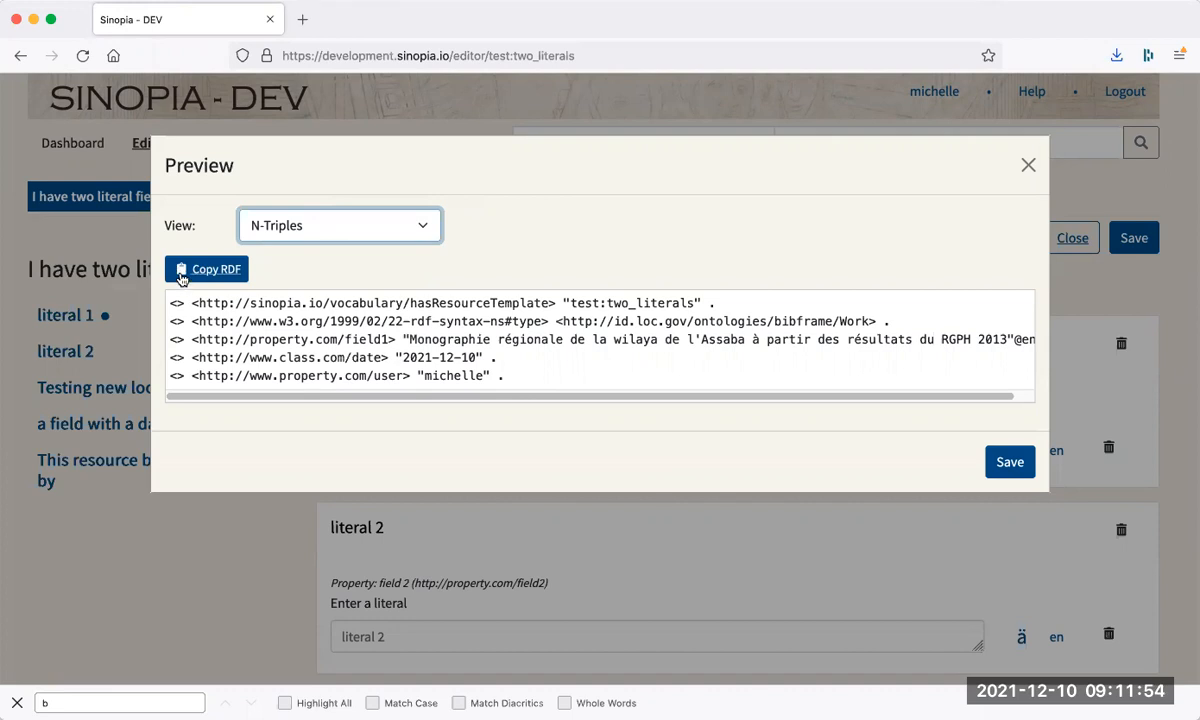
click(1033, 160)
scroll(786, 244, down, 1)
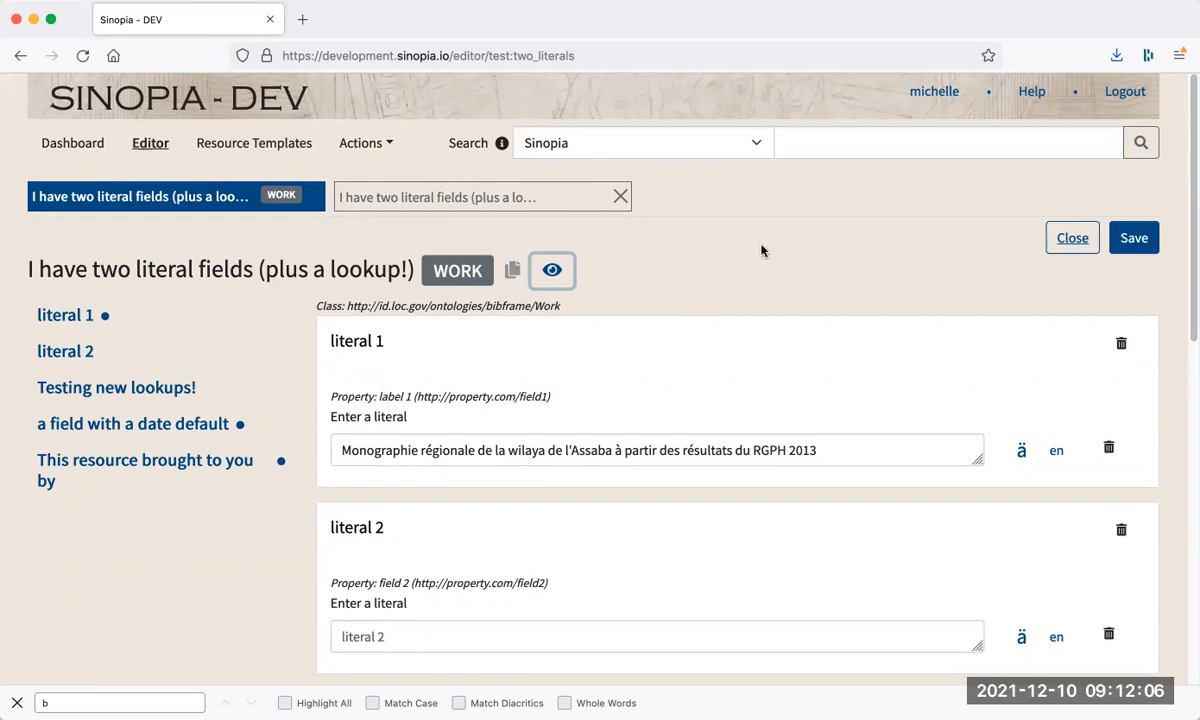
Open the resource templates list and search Sinopia for "literal".
click(803, 142)
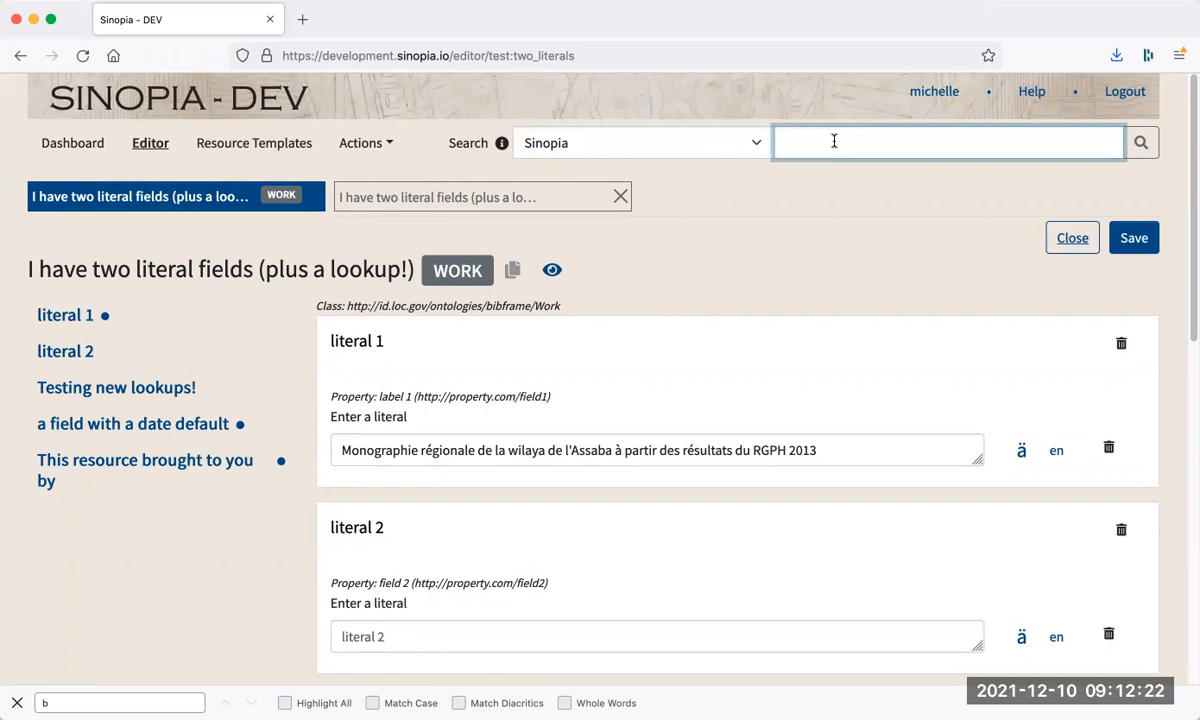
click(226, 146)
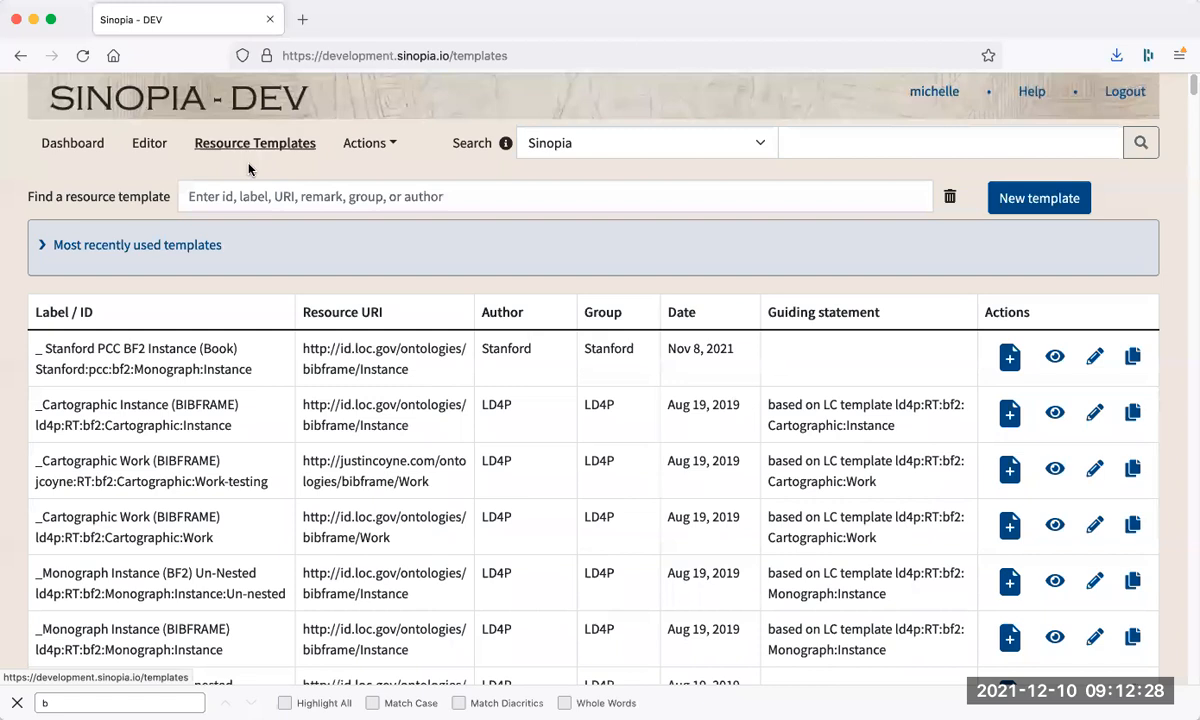
click(828, 137)
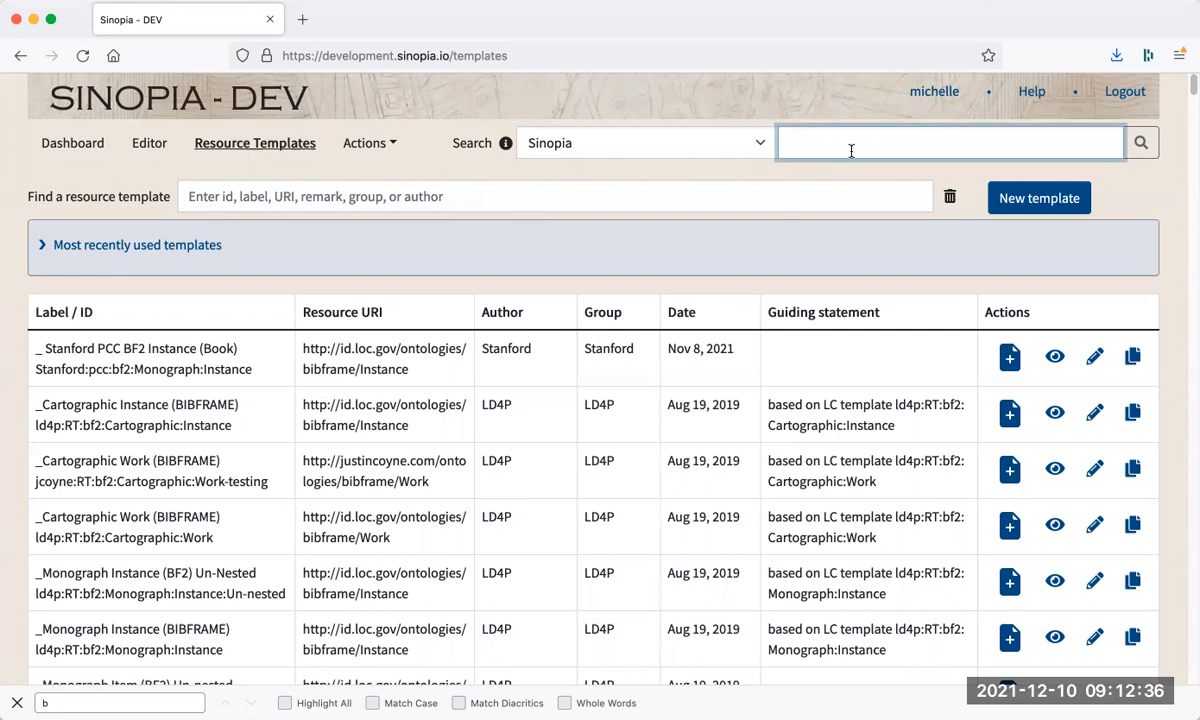
text(literal)
key(Return)
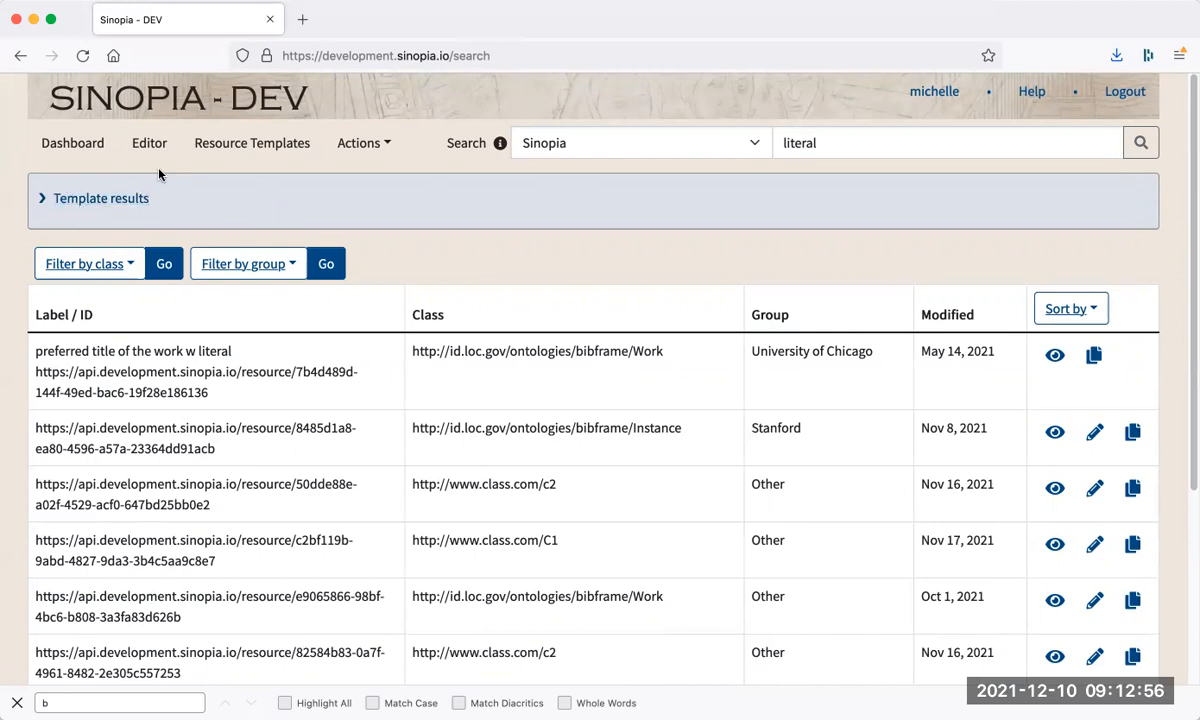
Expand the template results for "literal" and examine the matching templates and resources down to the end of the list.
click(47, 200)
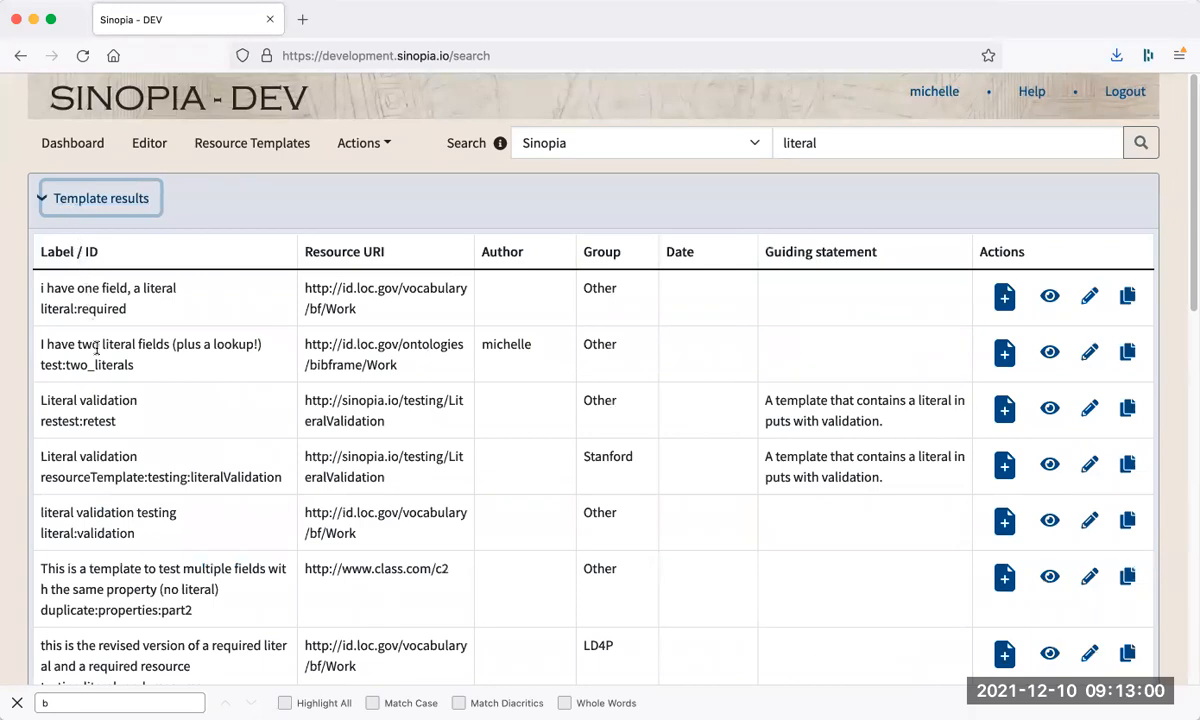
scroll(118, 440, down, 3)
scroll(118, 460, down, 3)
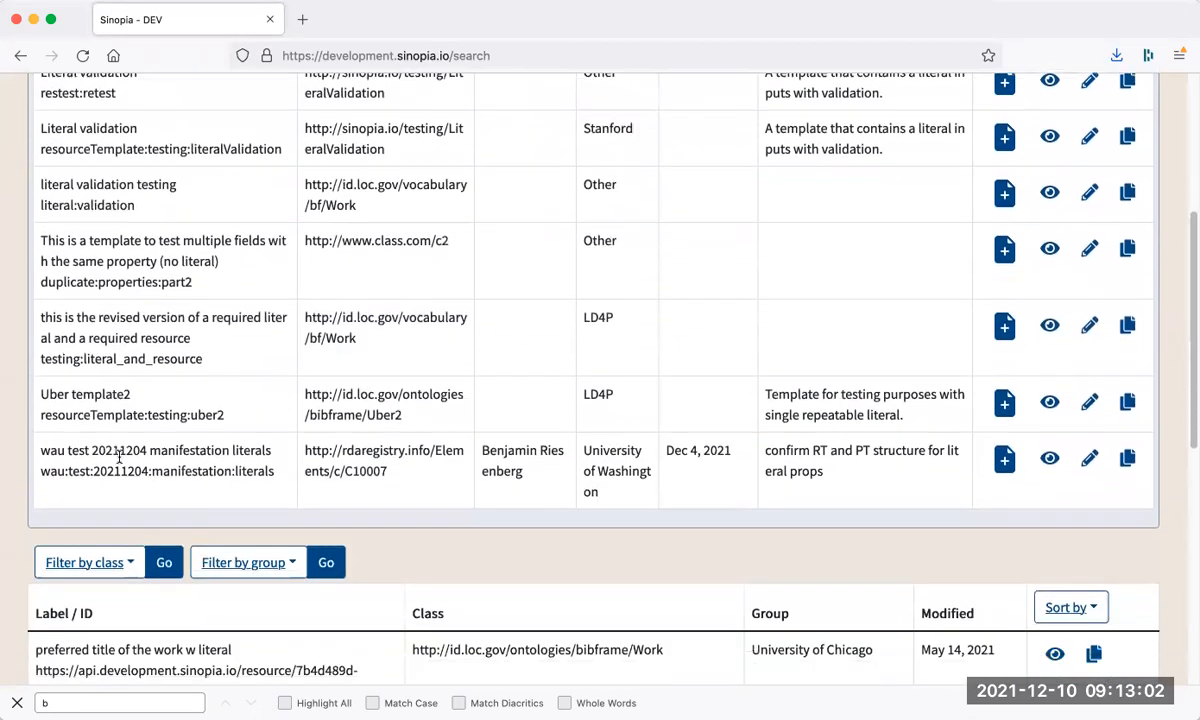
scroll(118, 460, down, 6)
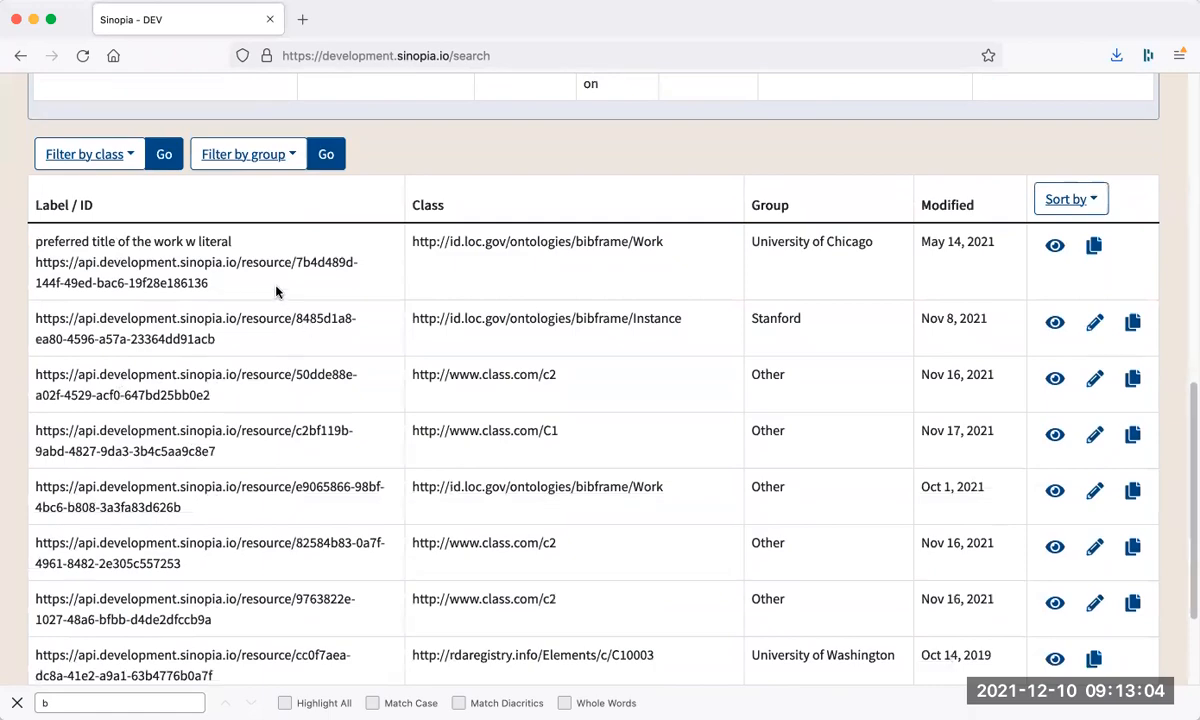
scroll(222, 525, down, 3)
scroll(230, 555, up, 15)
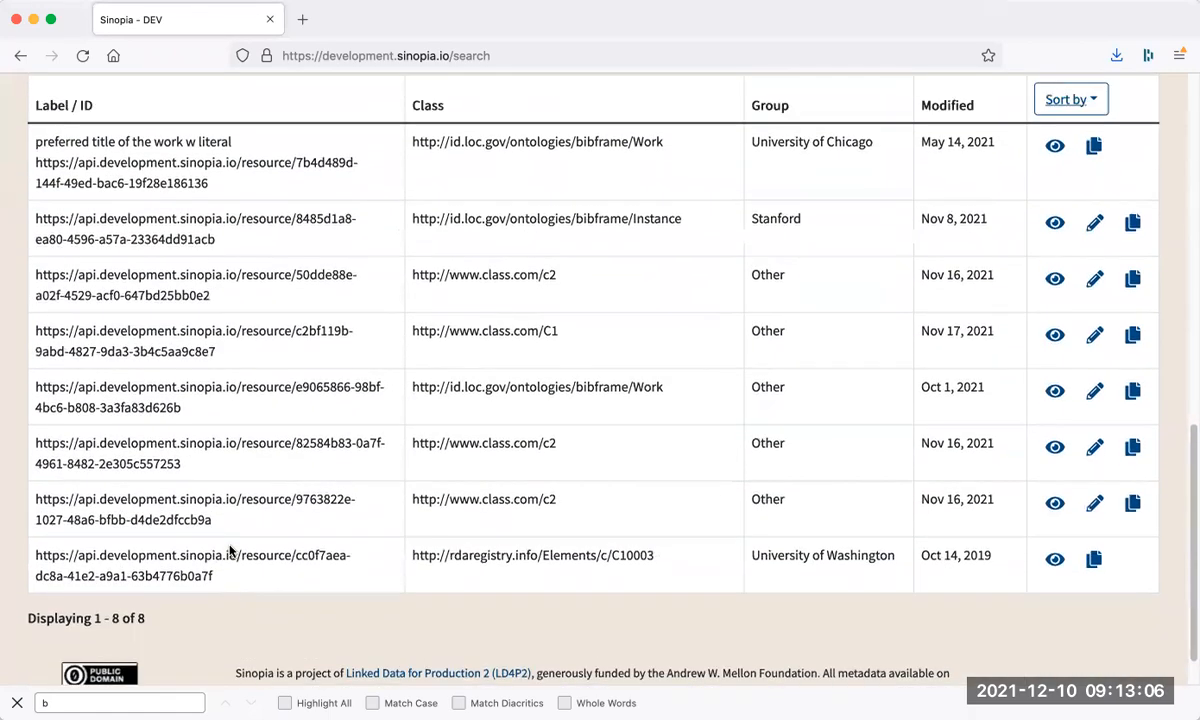
scroll(232, 565, up, 3)
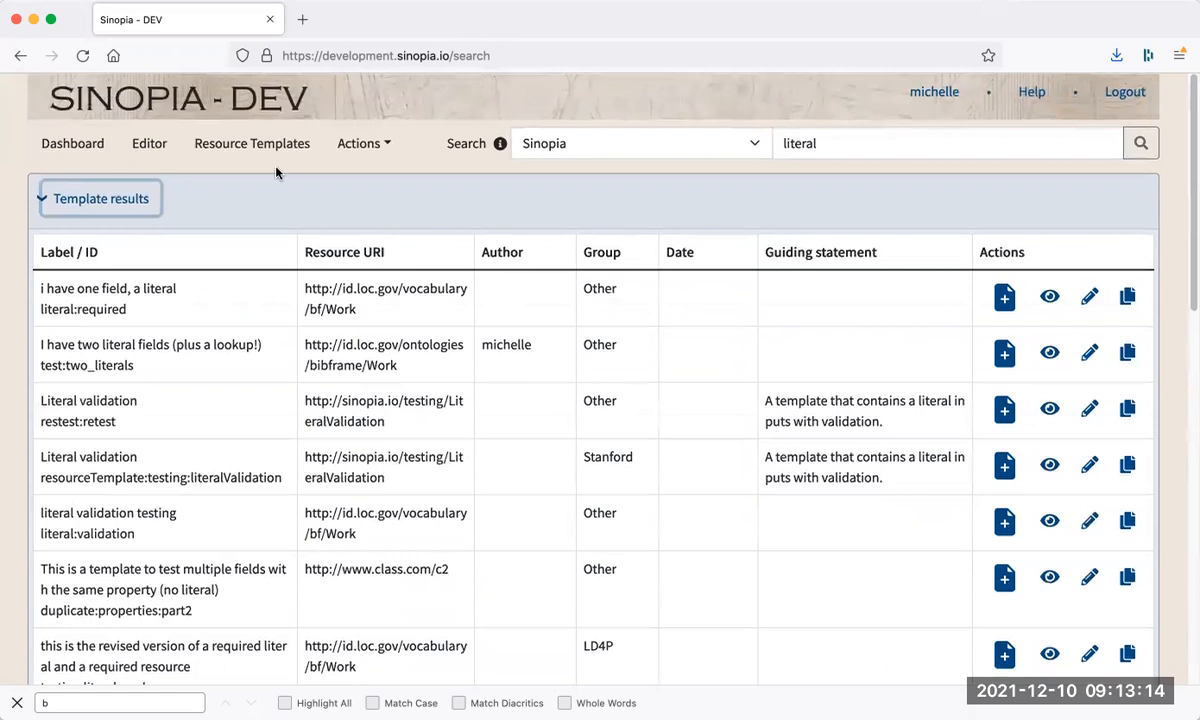
Open the resource templates list, preview the "_ Stanford PCC BF2 Instance (Book)" template, then close the preview.
click(264, 151)
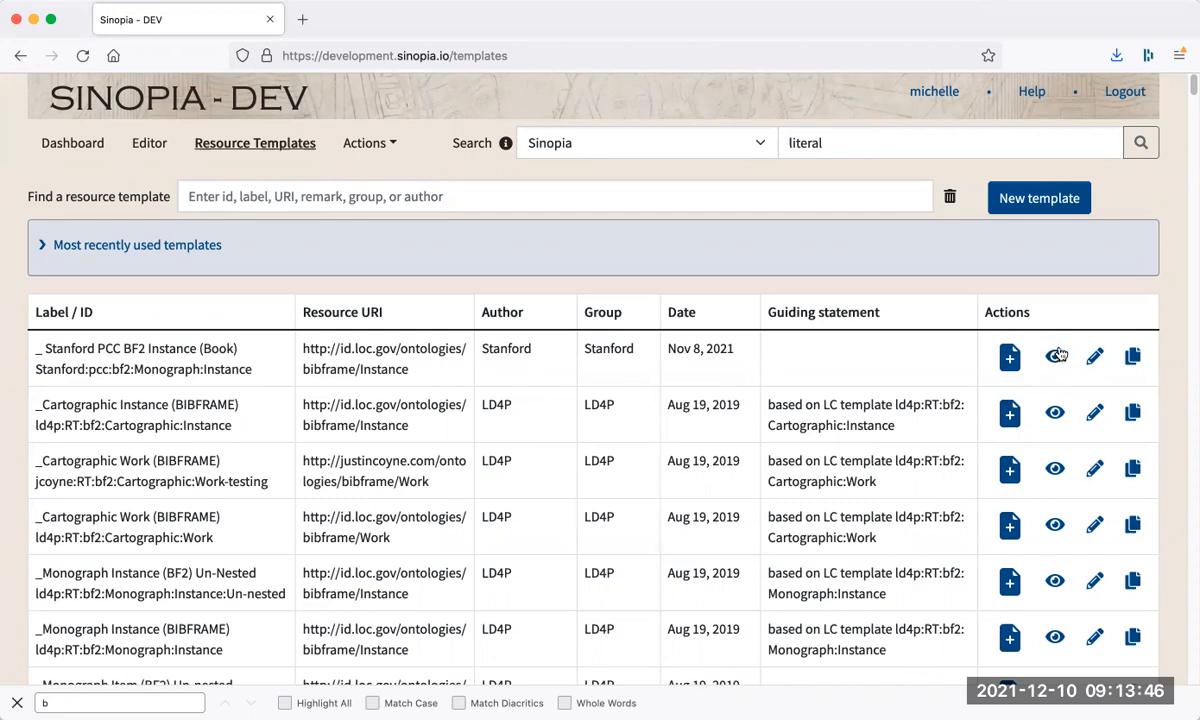
scroll(1057, 368, down, 5)
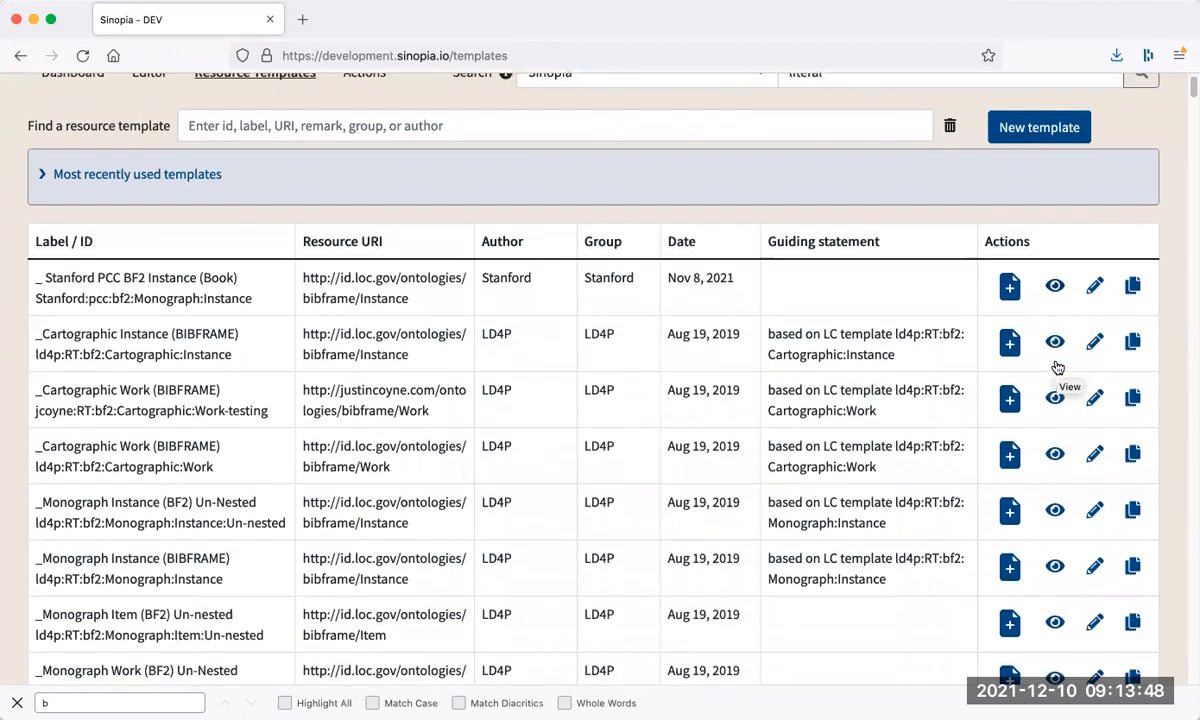
scroll(1057, 368, up, 5)
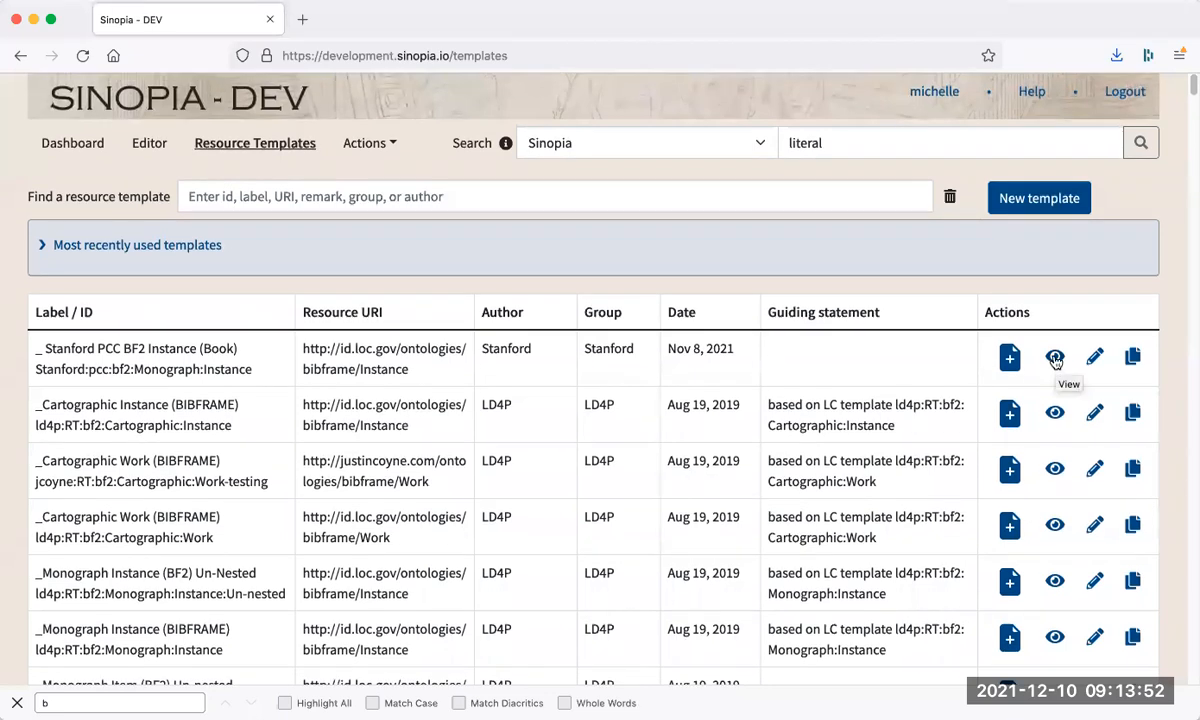
click(1055, 359)
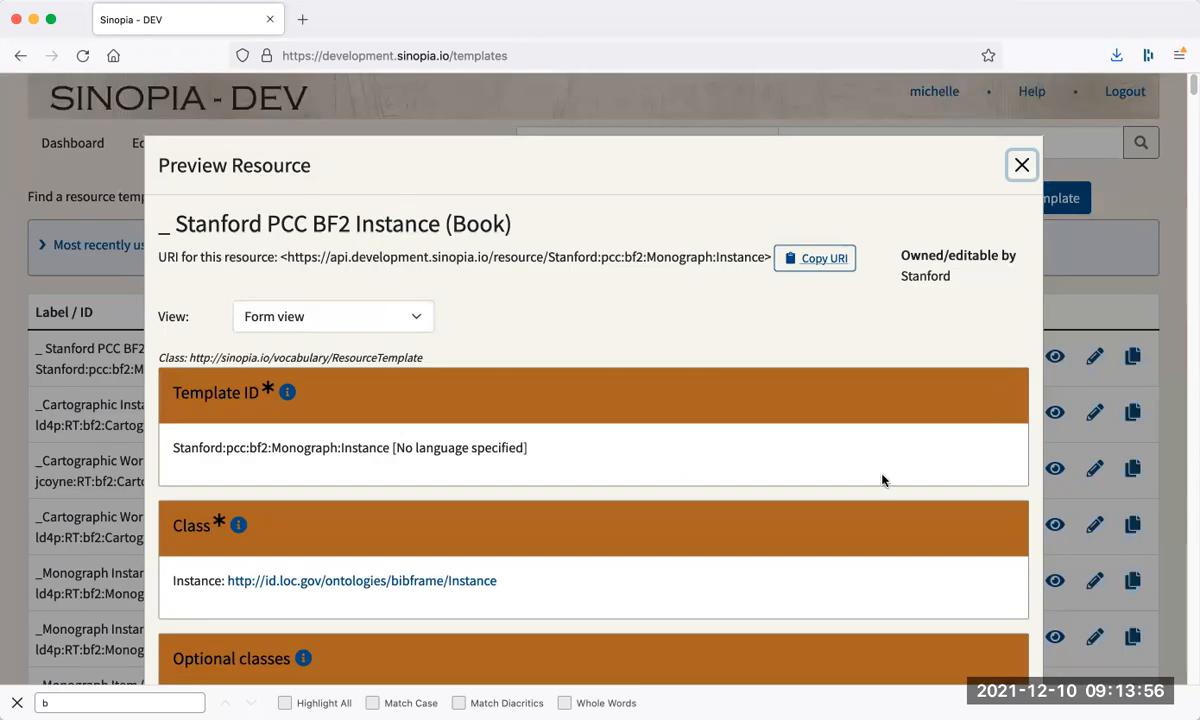
scroll(882, 480, down, 3)
scroll(882, 480, up, 4)
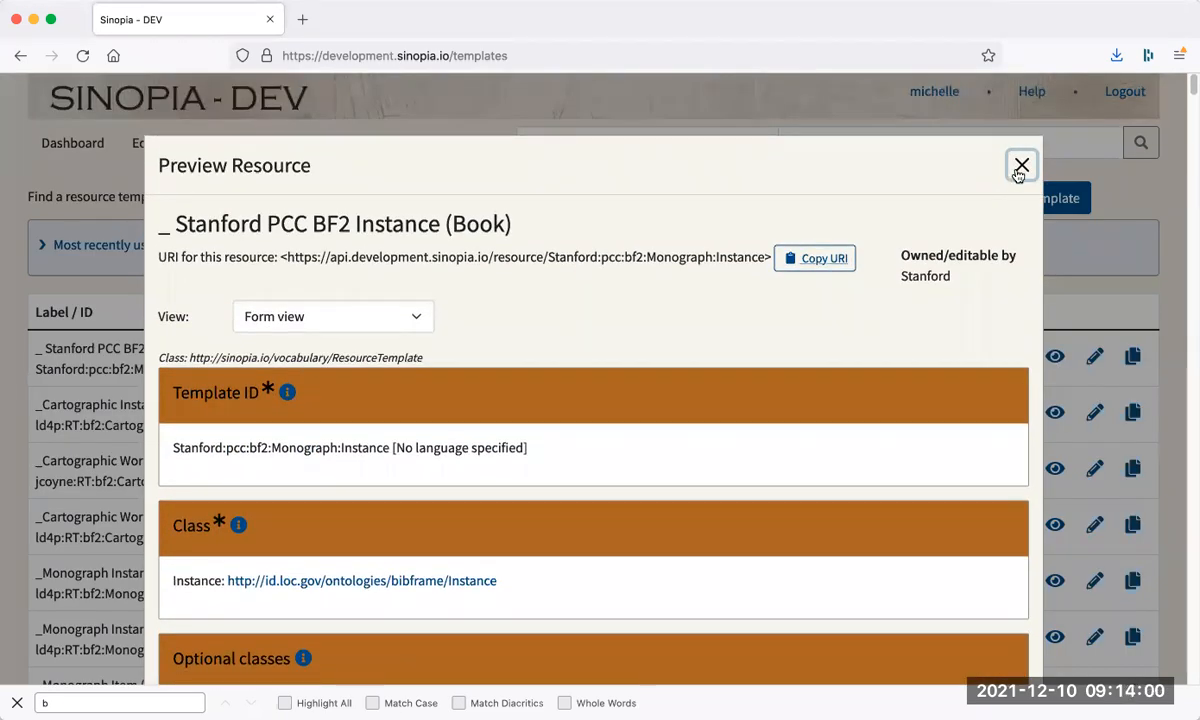
click(1018, 172)
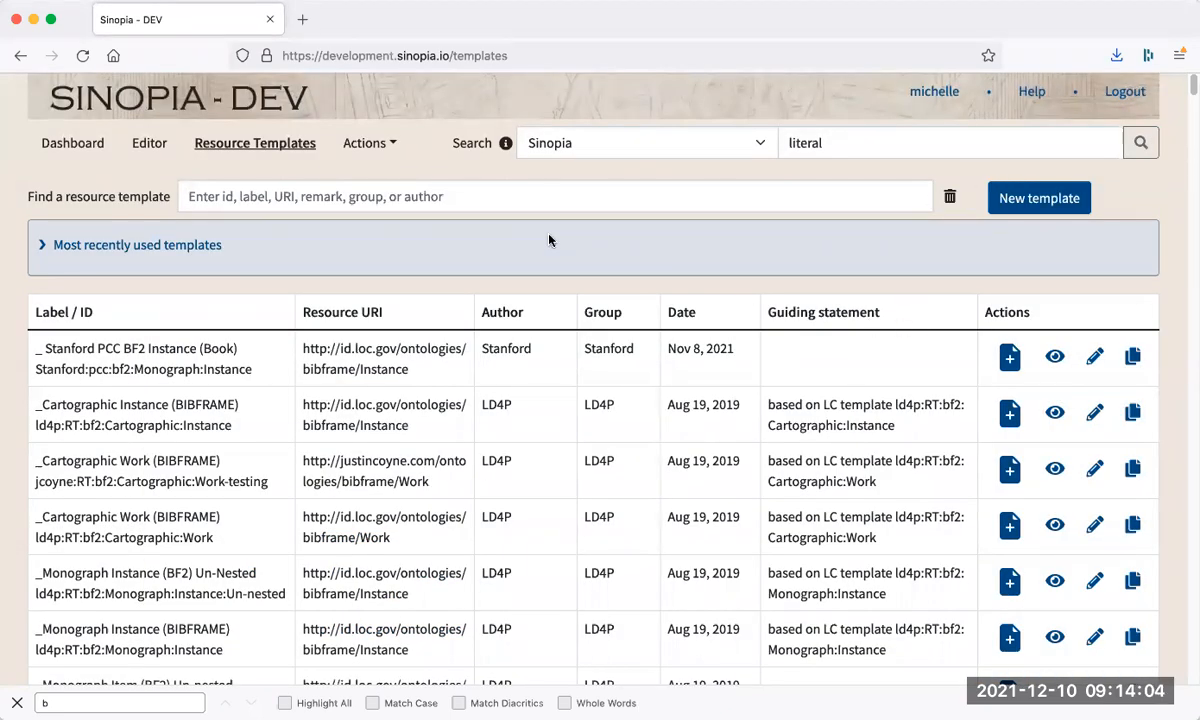
Search Sinopia BIBFRAME work resources for "*".
click(681, 142)
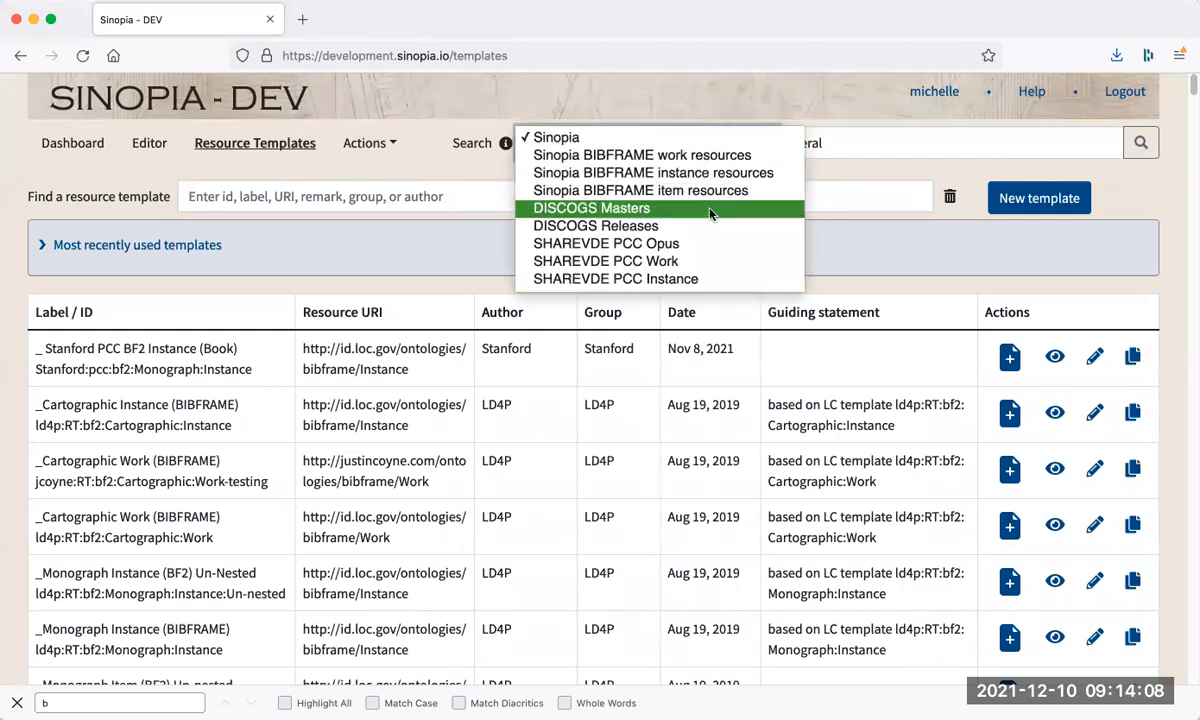
click(709, 157)
double_click(817, 140)
text(*)
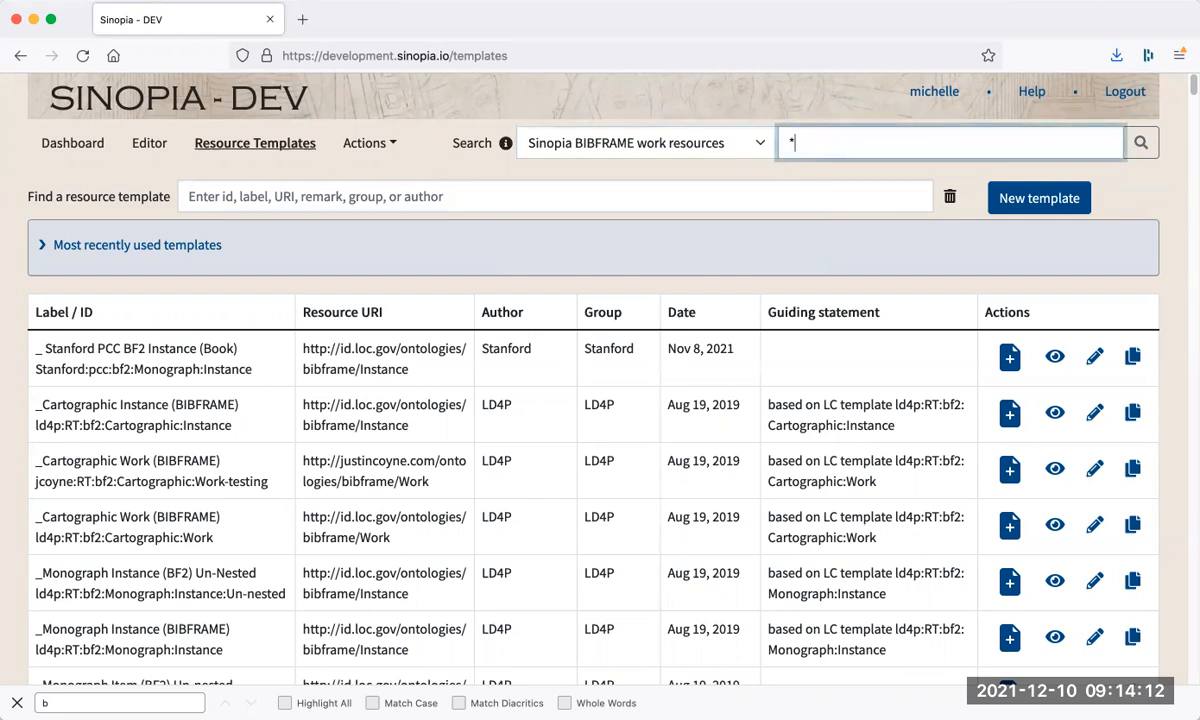
key(Return)
Expand the relationships of the "fridays" work in the search results and examine its related instances.
scroll(347, 375, down, 5)
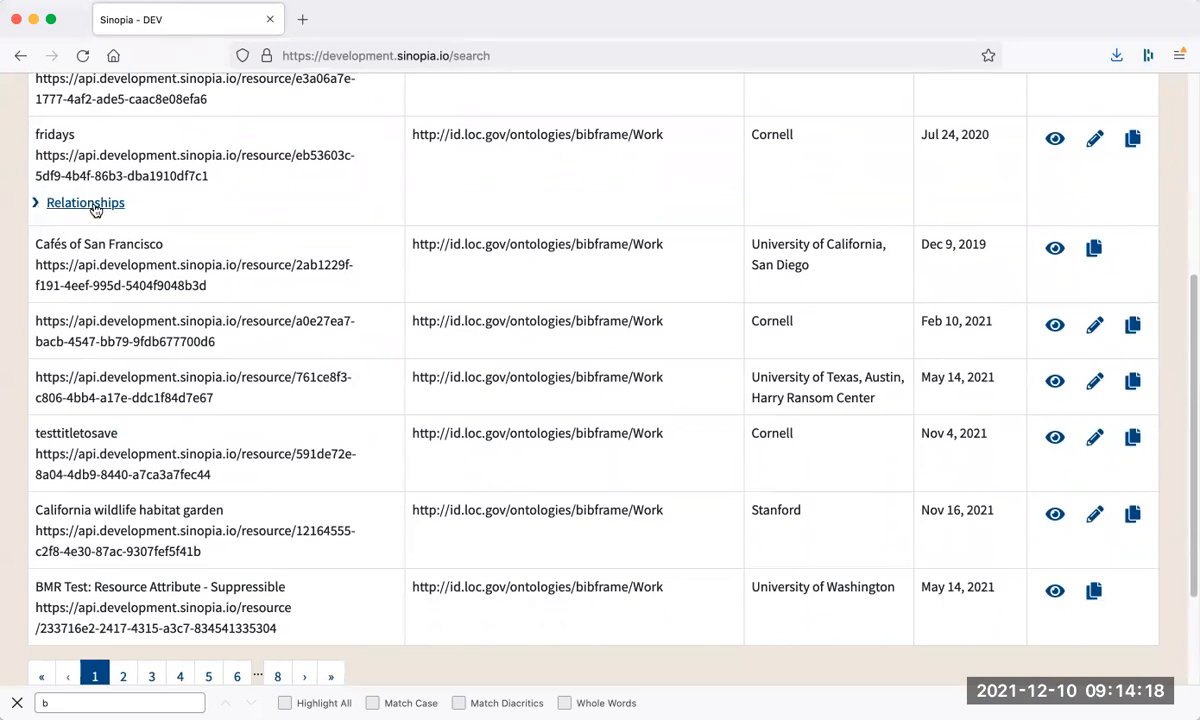
click(37, 204)
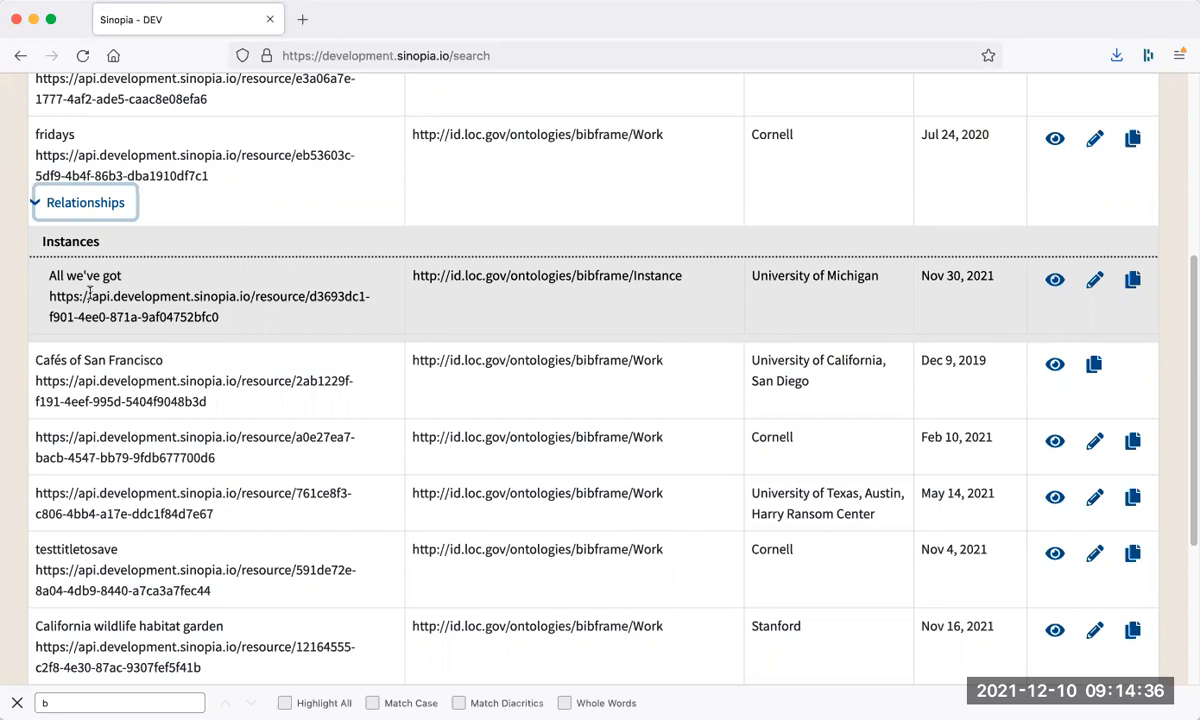
scroll(90, 290, up, 1)
scroll(93, 300, up, 1)
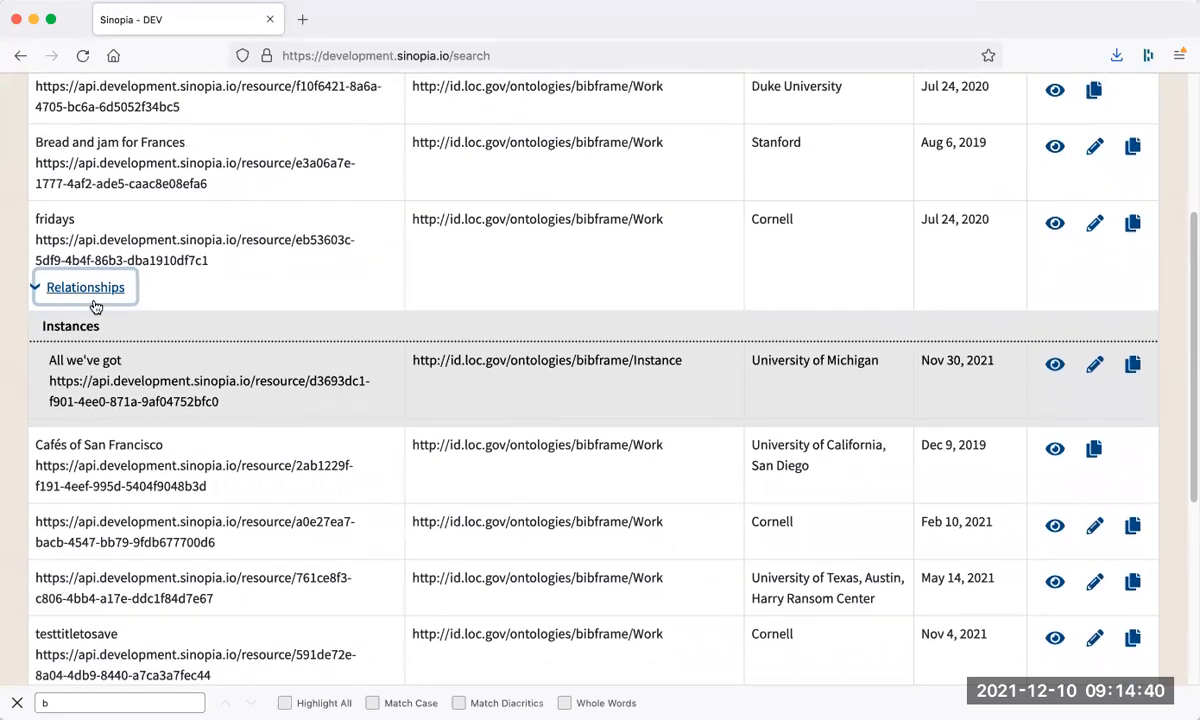
scroll(95, 306, up, 6)
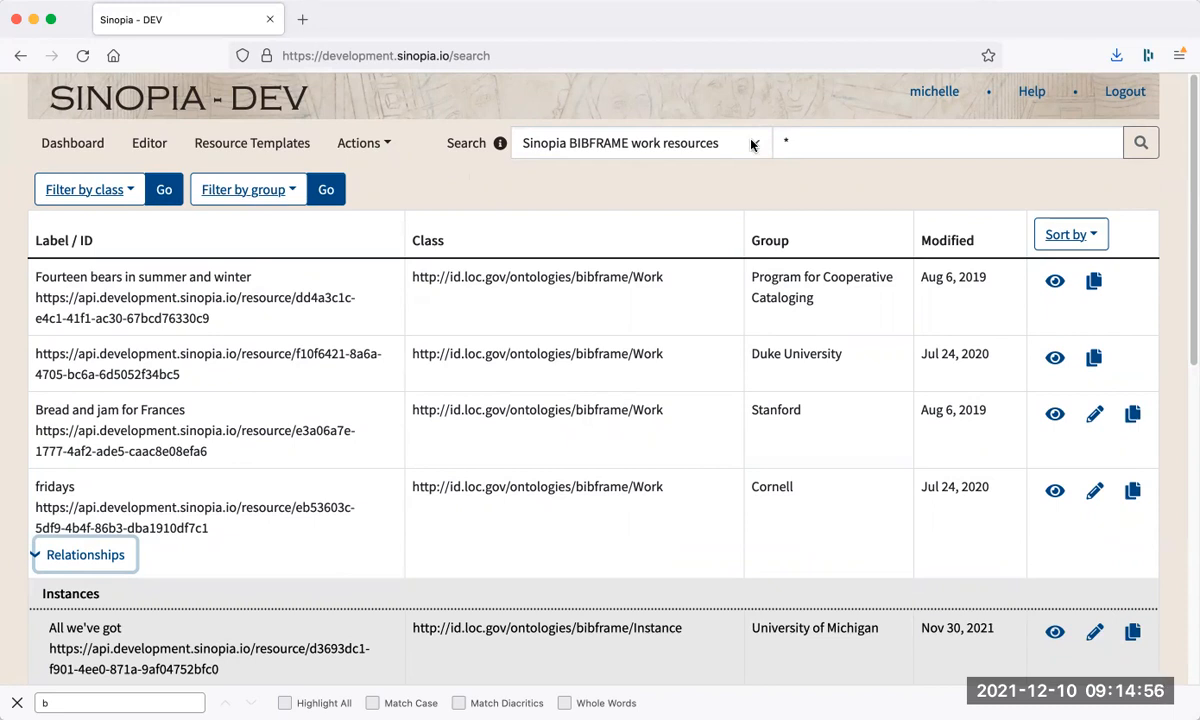
Create a new resource from the recent template "I have two literal fields (plus a lookup!)" on the dashboard.
click(68, 145)
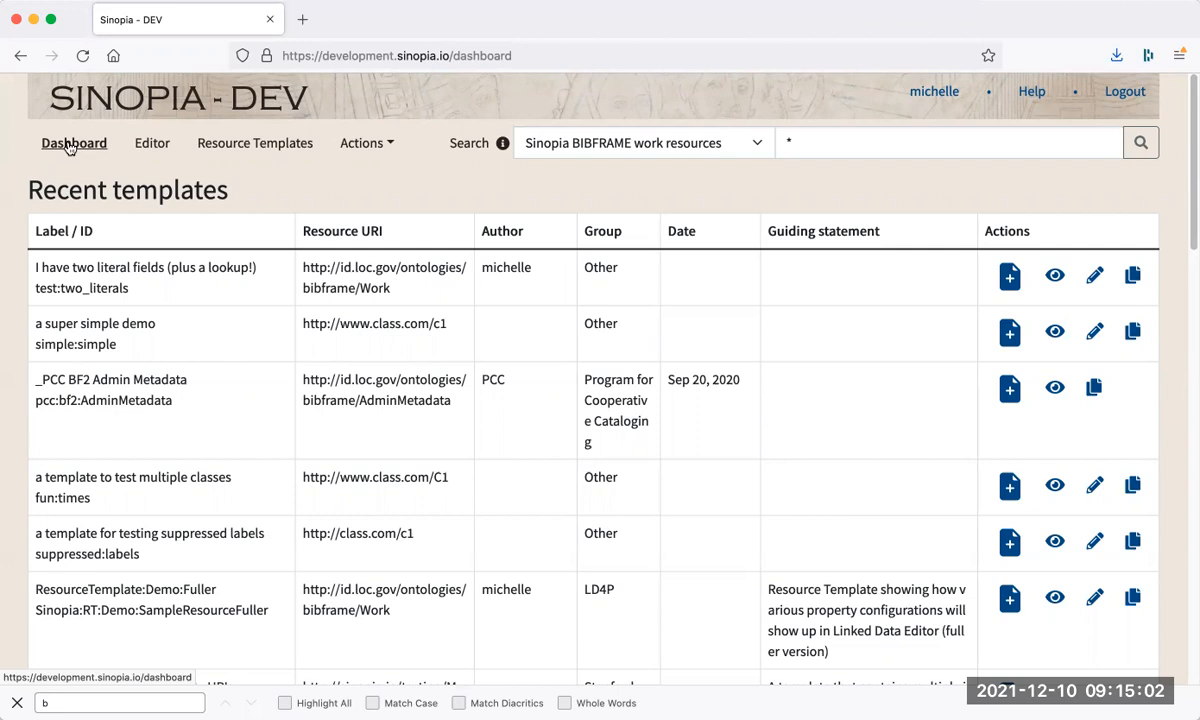
click(1009, 278)
scroll(782, 518, down, 10)
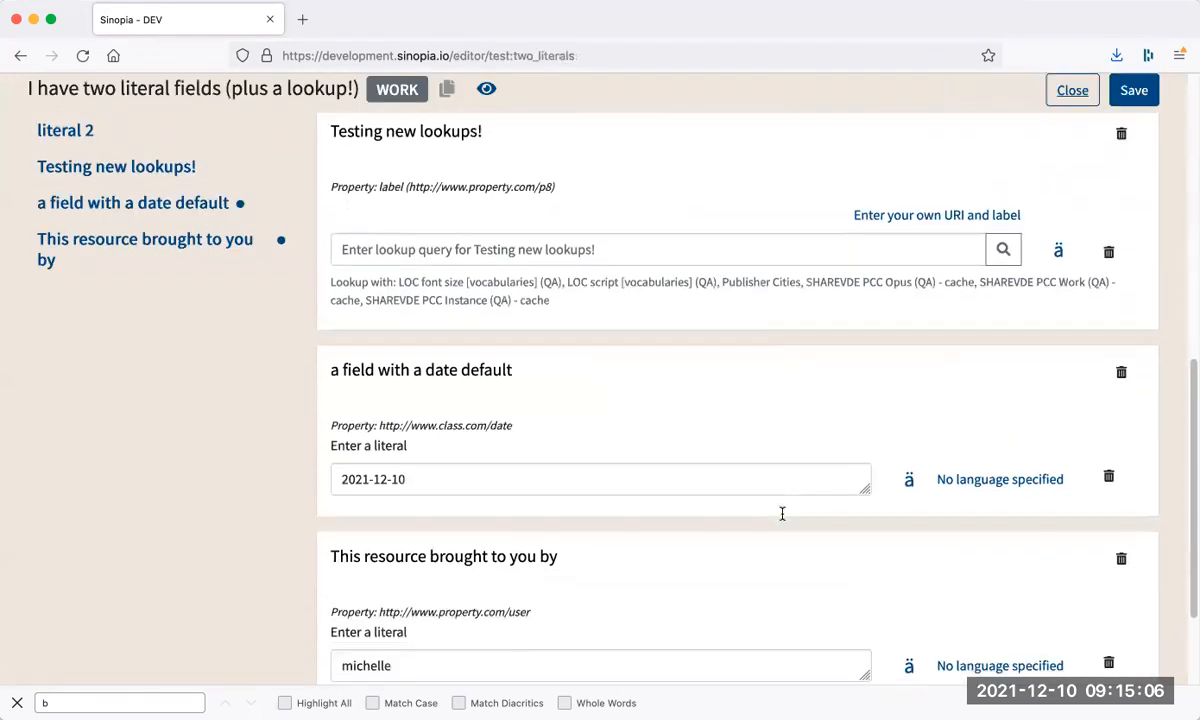
Highlight the SHAREVDE PCC sources listed under "Testing new lookups!" and look up "history" in that field.
scroll(782, 518, up, 2)
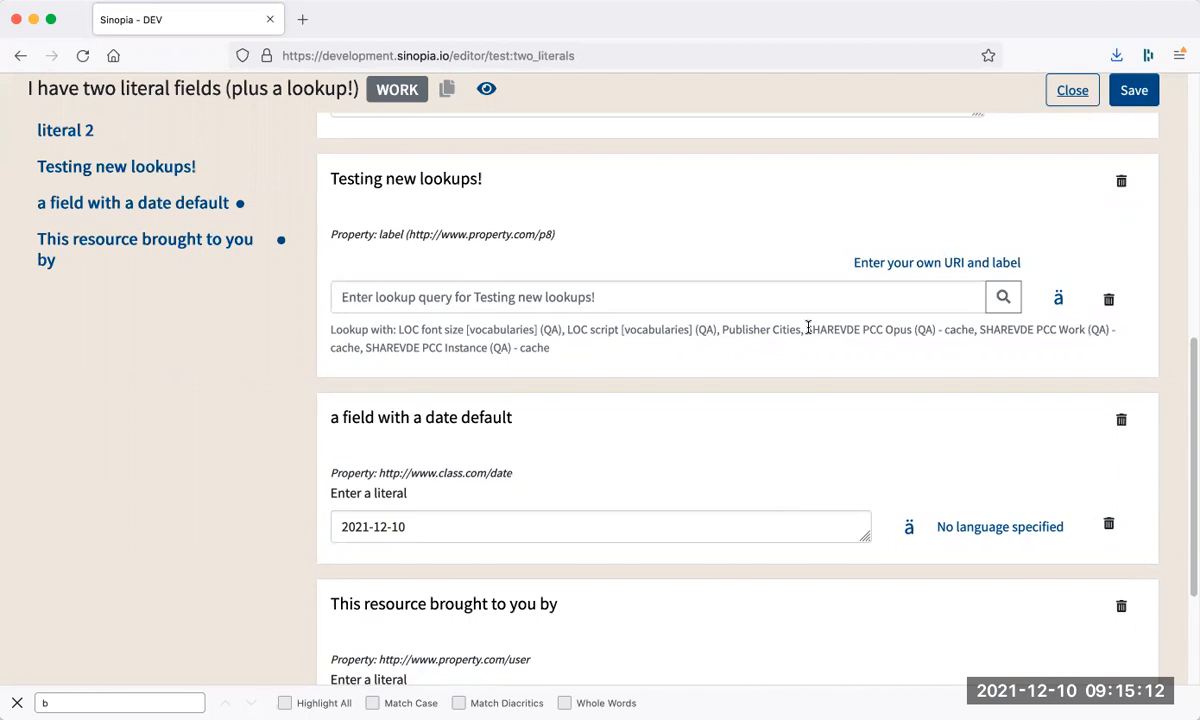
drag(806, 329, 811, 350)
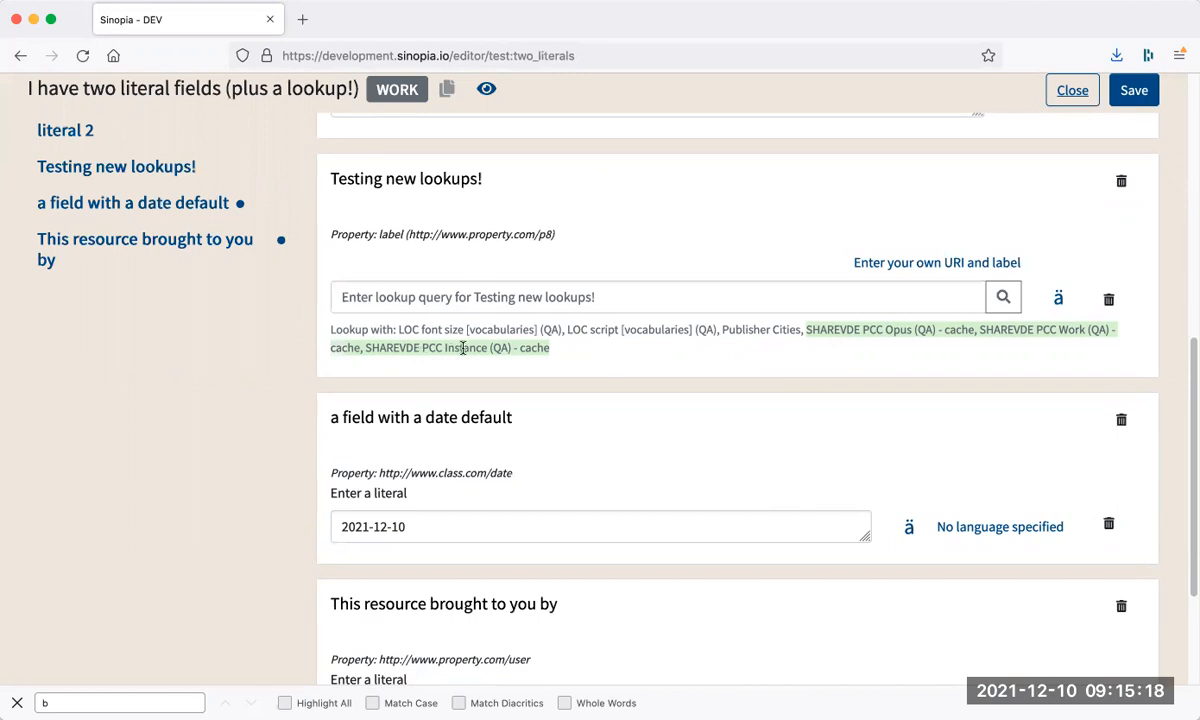
click(478, 299)
text(history)
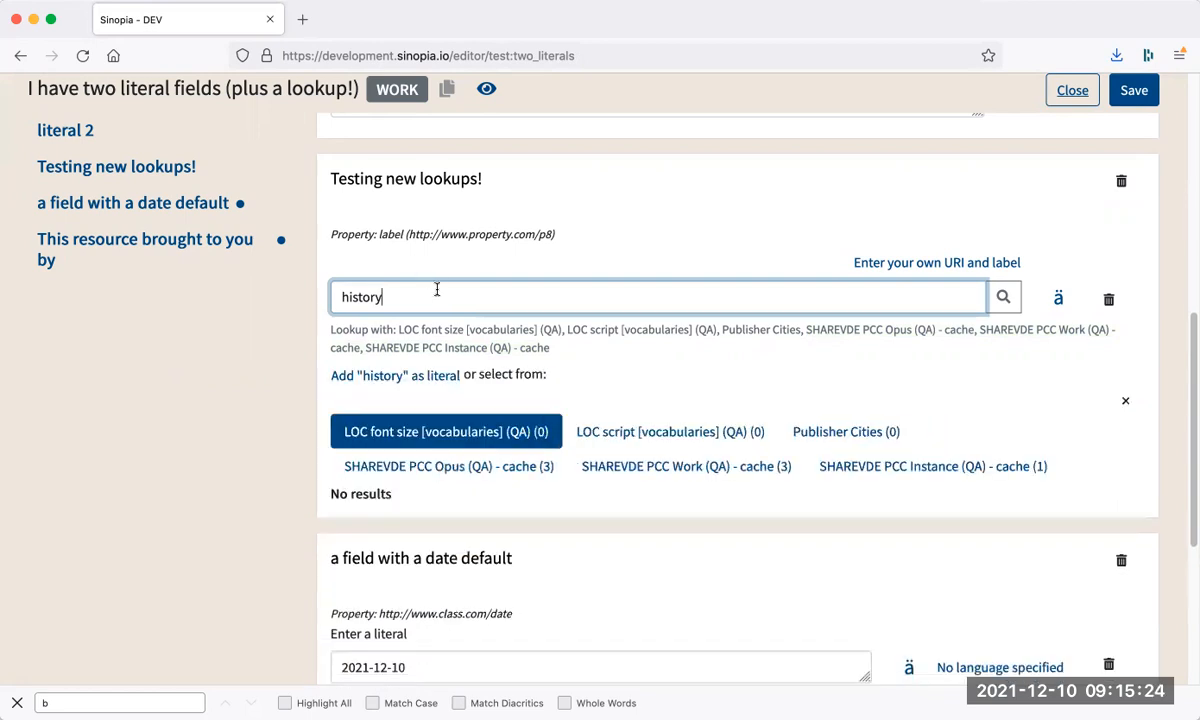
Compare the "history" lookup results from the SHAREVDE PCC Opus, Work and Instance sources.
scroll(471, 311, down, 2)
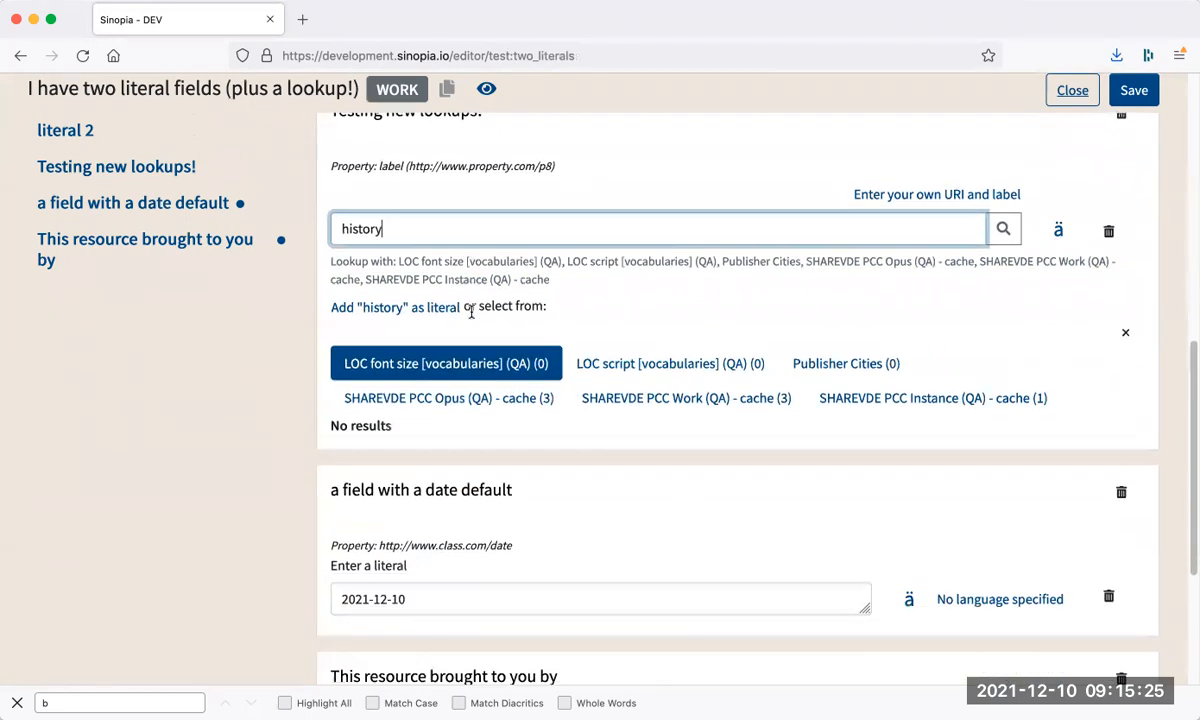
click(461, 400)
scroll(461, 403, down, 2)
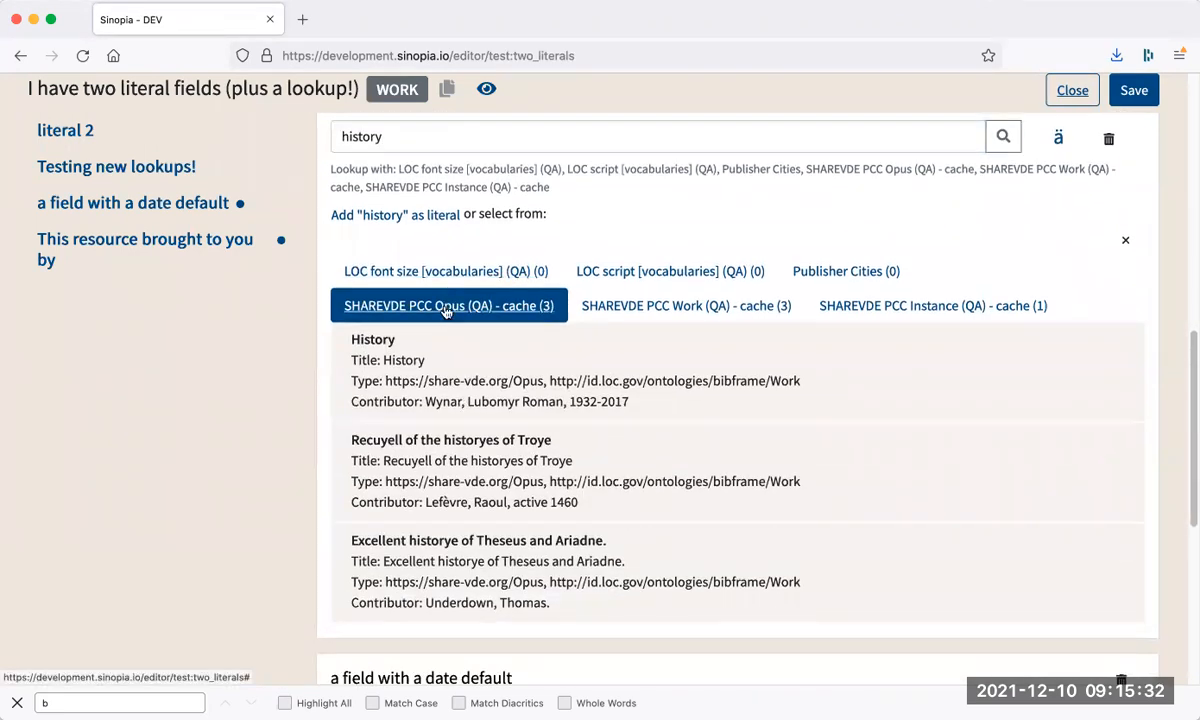
click(661, 306)
click(899, 307)
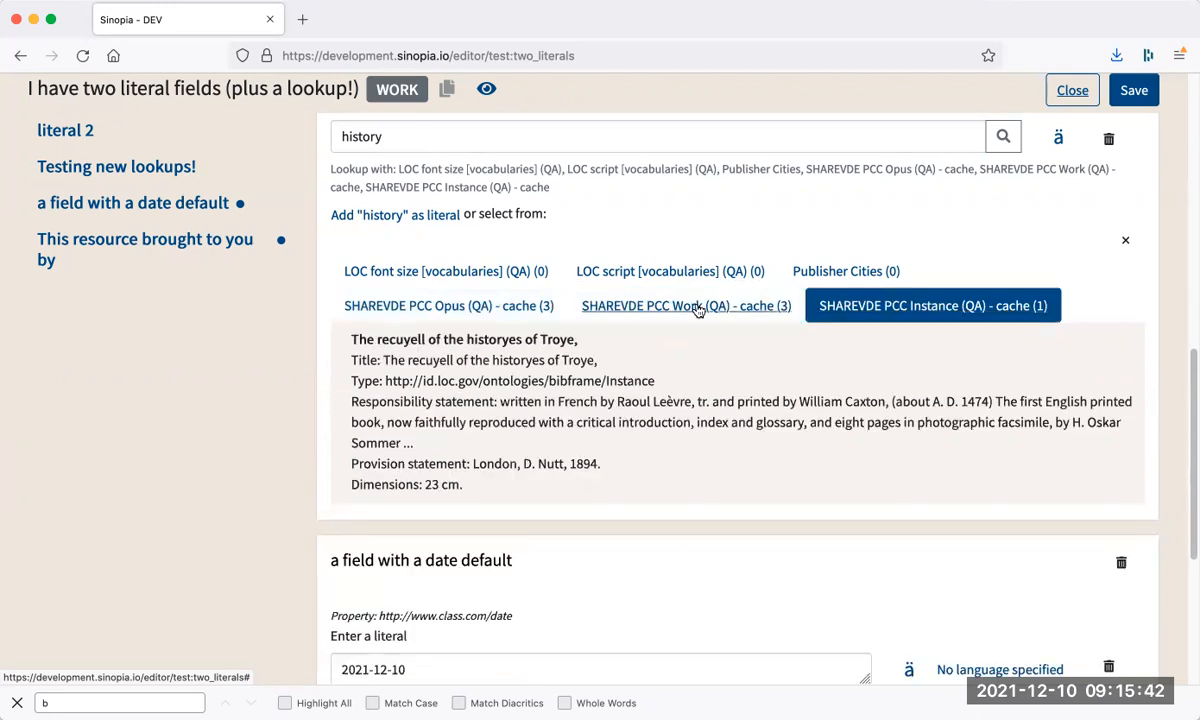
click(697, 306)
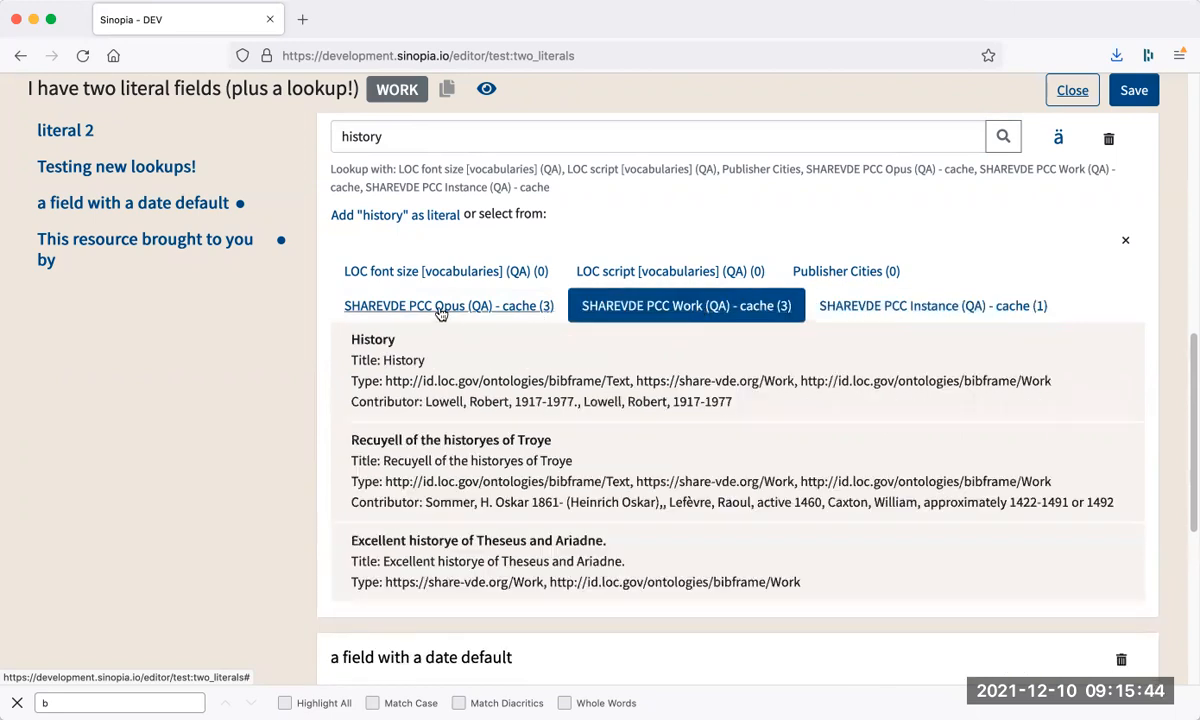
click(415, 306)
Search the SHAREVDE PCC Work source for "*".
scroll(440, 313, up, 10)
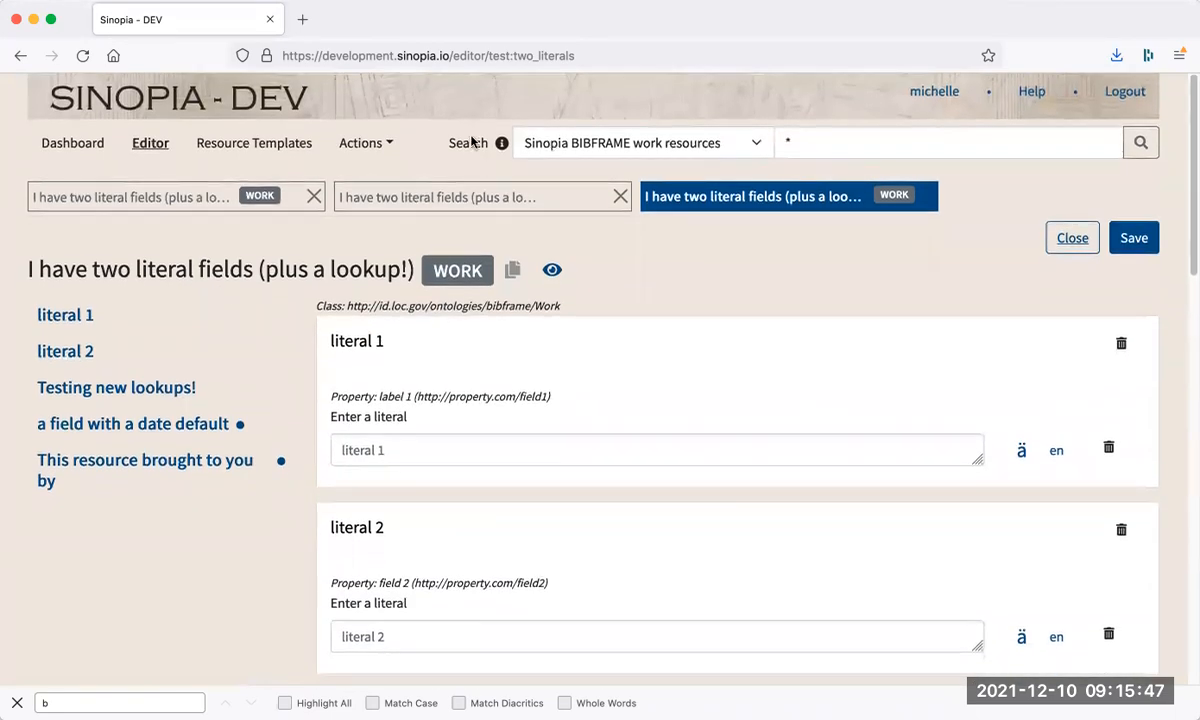
click(755, 144)
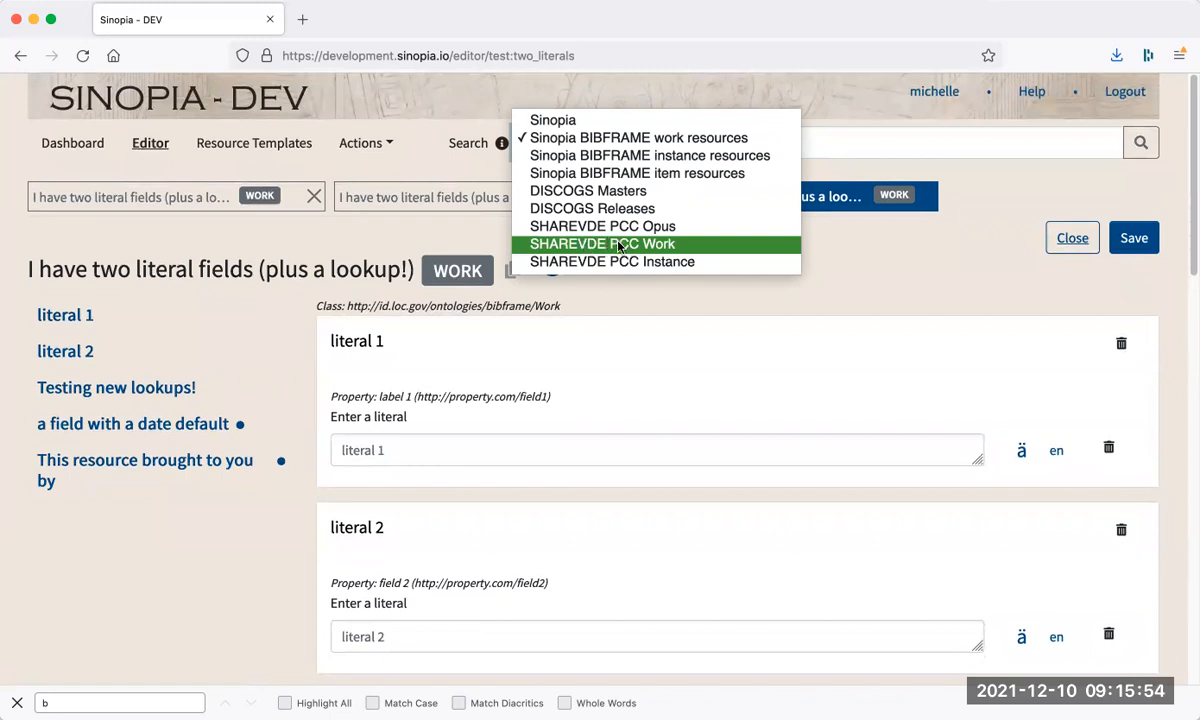
click(585, 244)
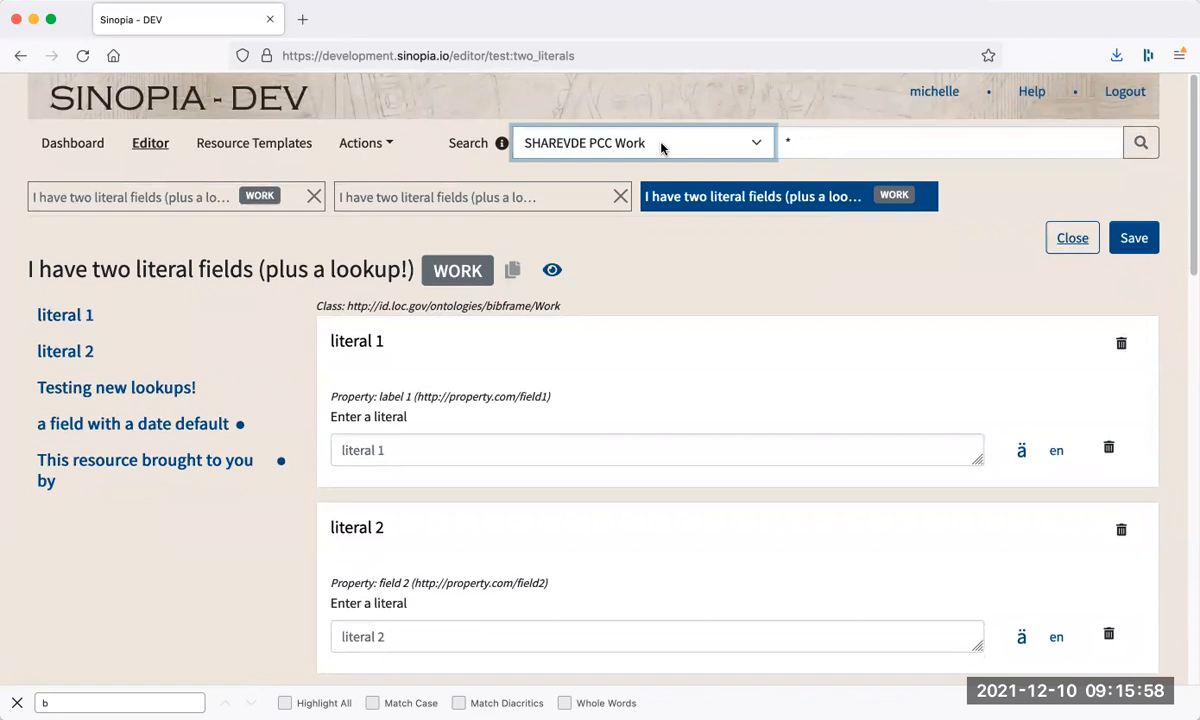
click(820, 142)
key(Return)
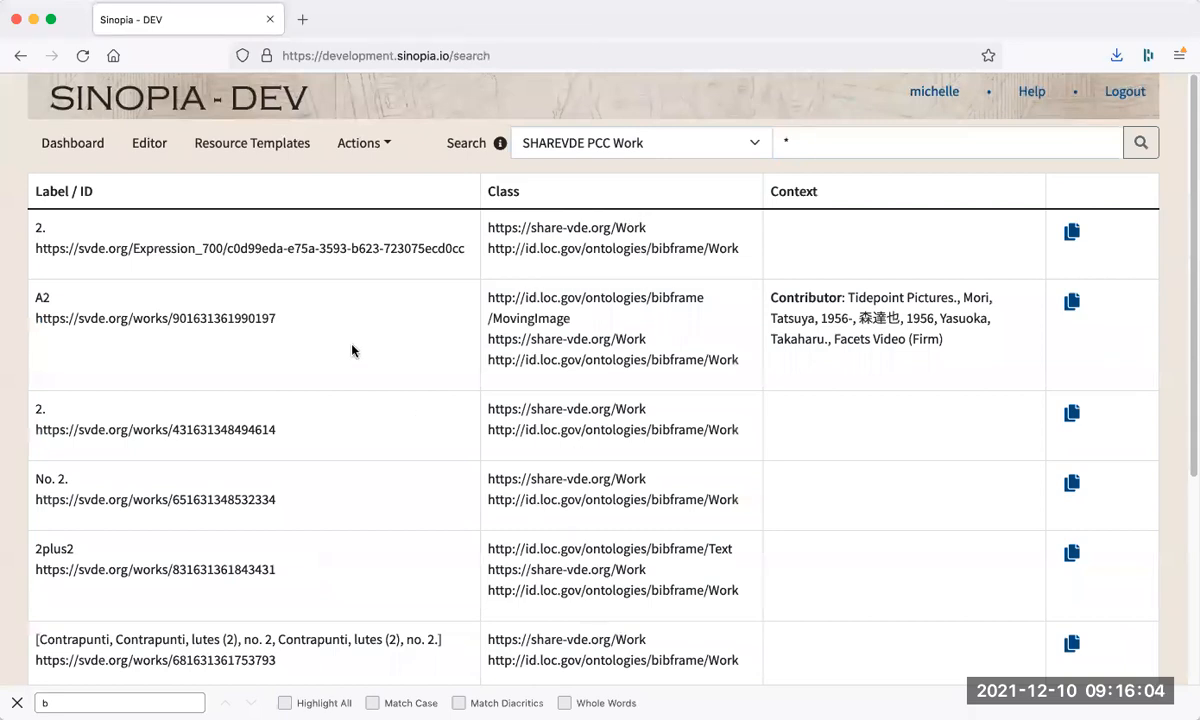
Copy the search result "Quartets, harpsichords (2), no. 2." into a new resource using the _PCC BF2 Work (Monograph) template.
scroll(372, 471, down, 4)
scroll(371, 469, down, 2)
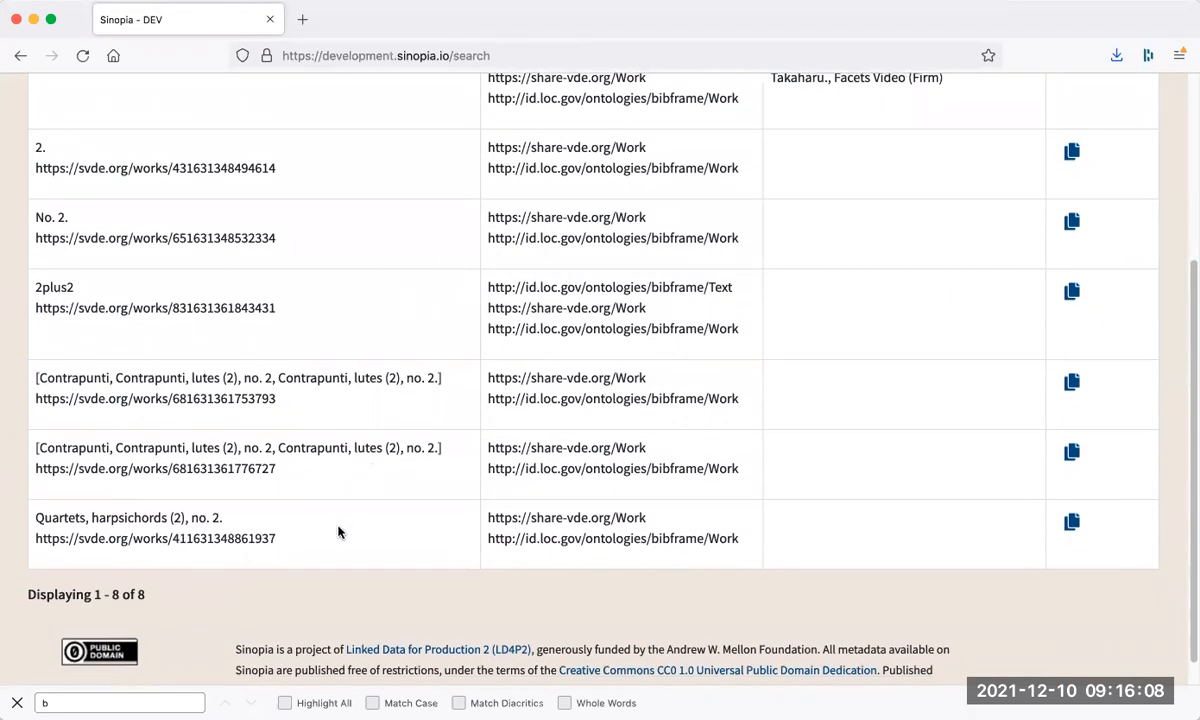
click(1071, 522)
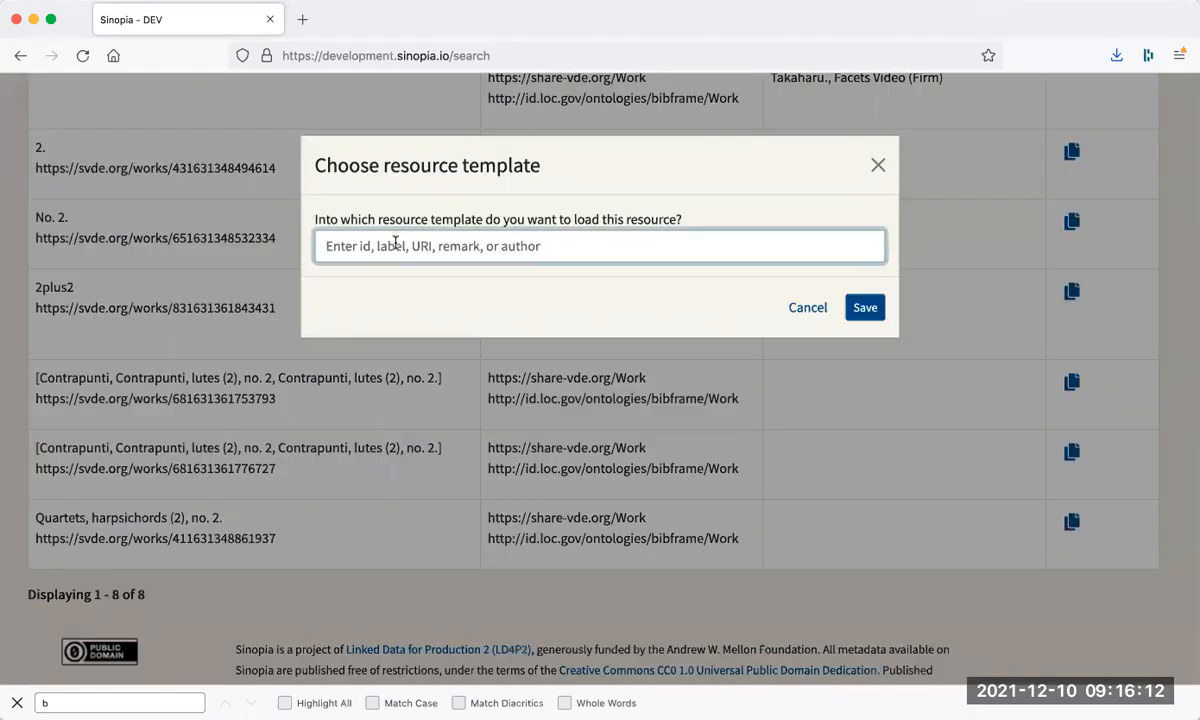
text(pcc)
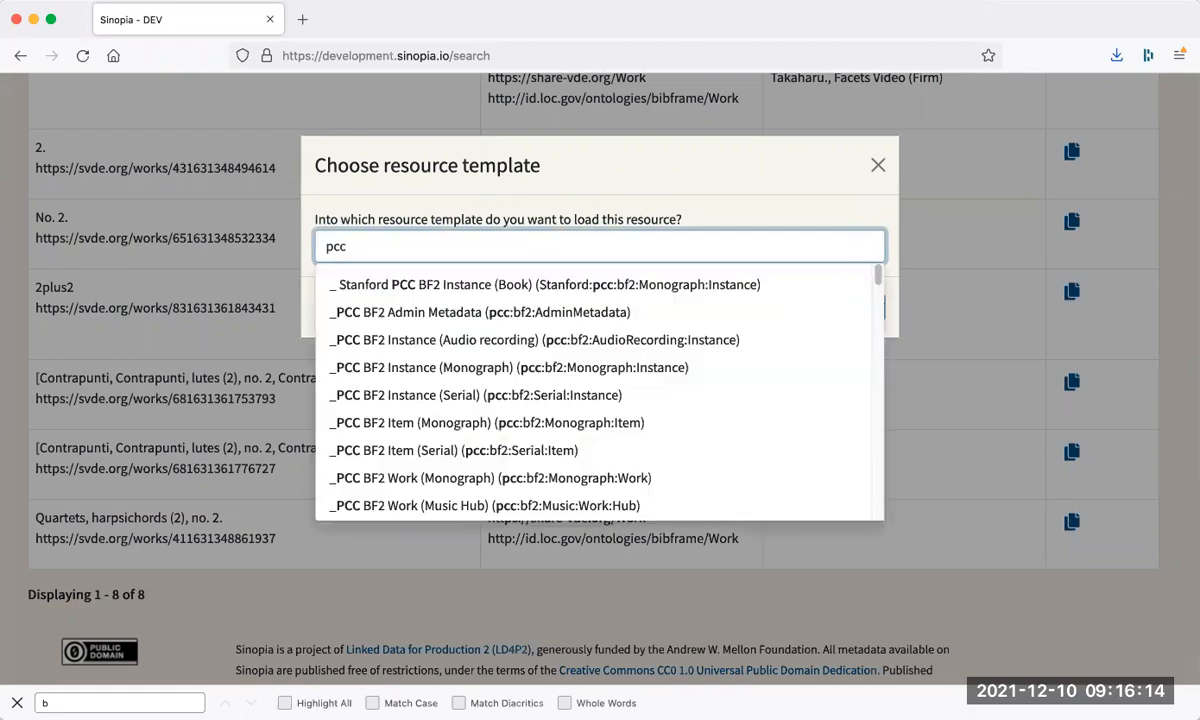
scroll(413, 265, down, 2)
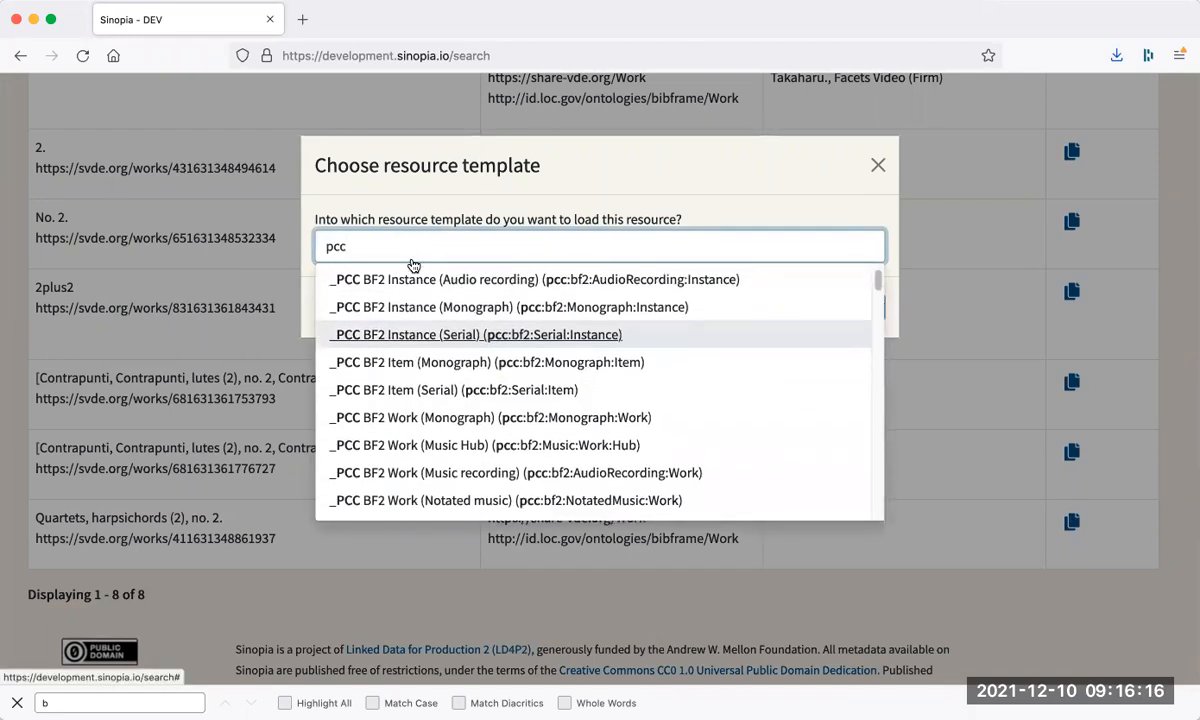
click(444, 411)
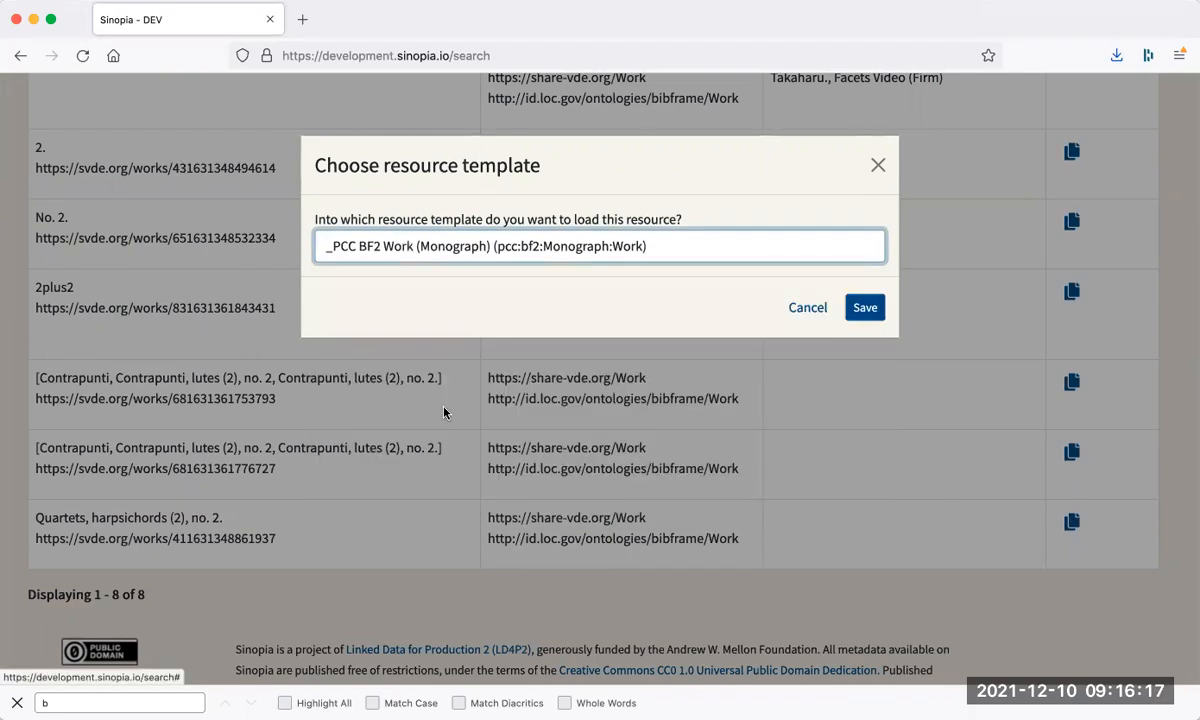
click(865, 308)
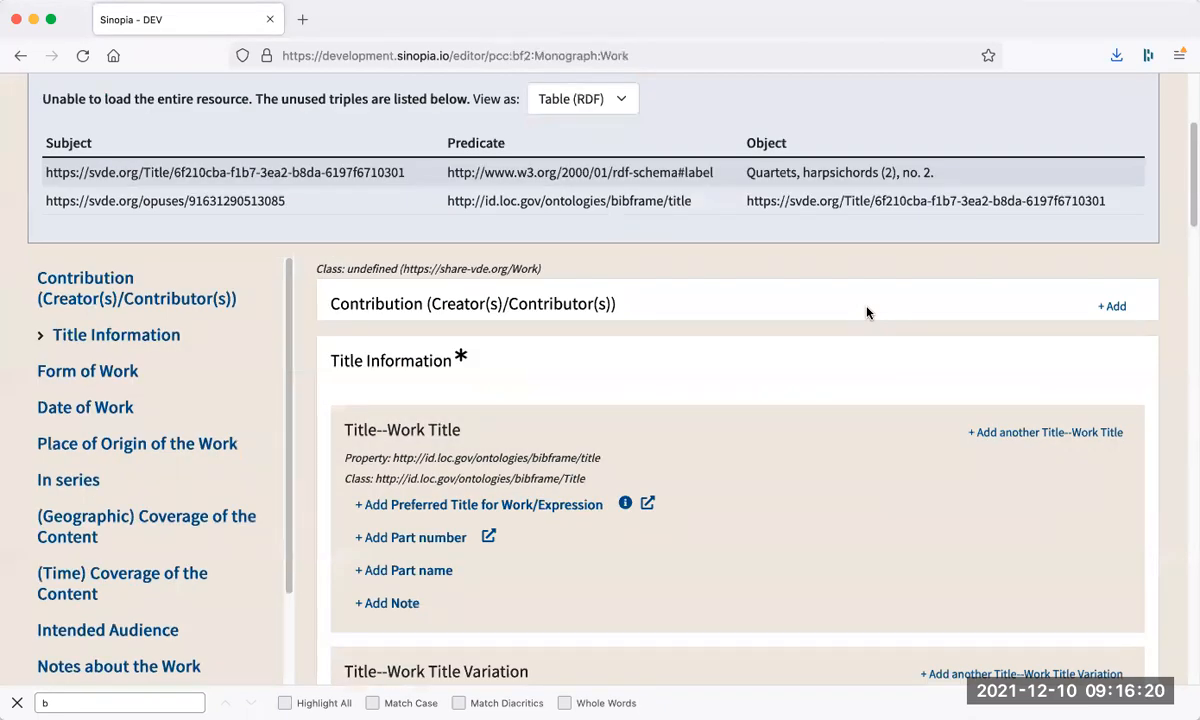
Examine the copied work's unused triples and its loaded properties, including Expression of and Type of Work.
scroll(867, 313, up, 3)
scroll(867, 313, up, 1)
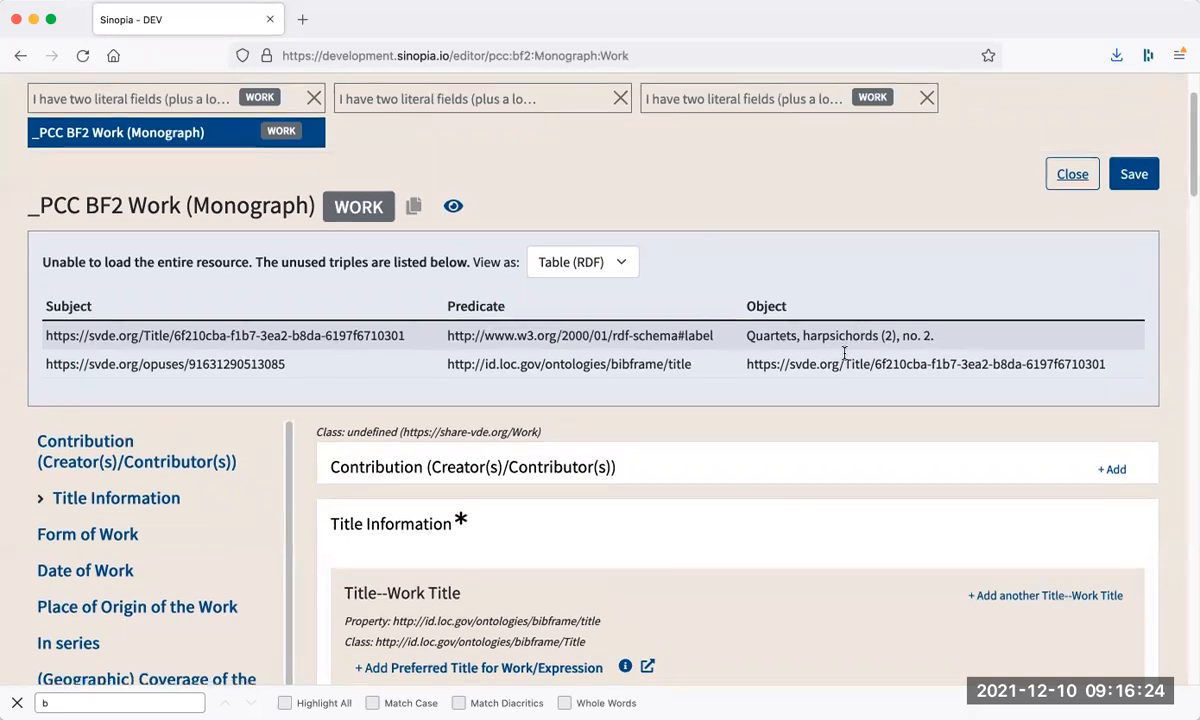
scroll(841, 369, down, 2)
scroll(841, 371, down, 1)
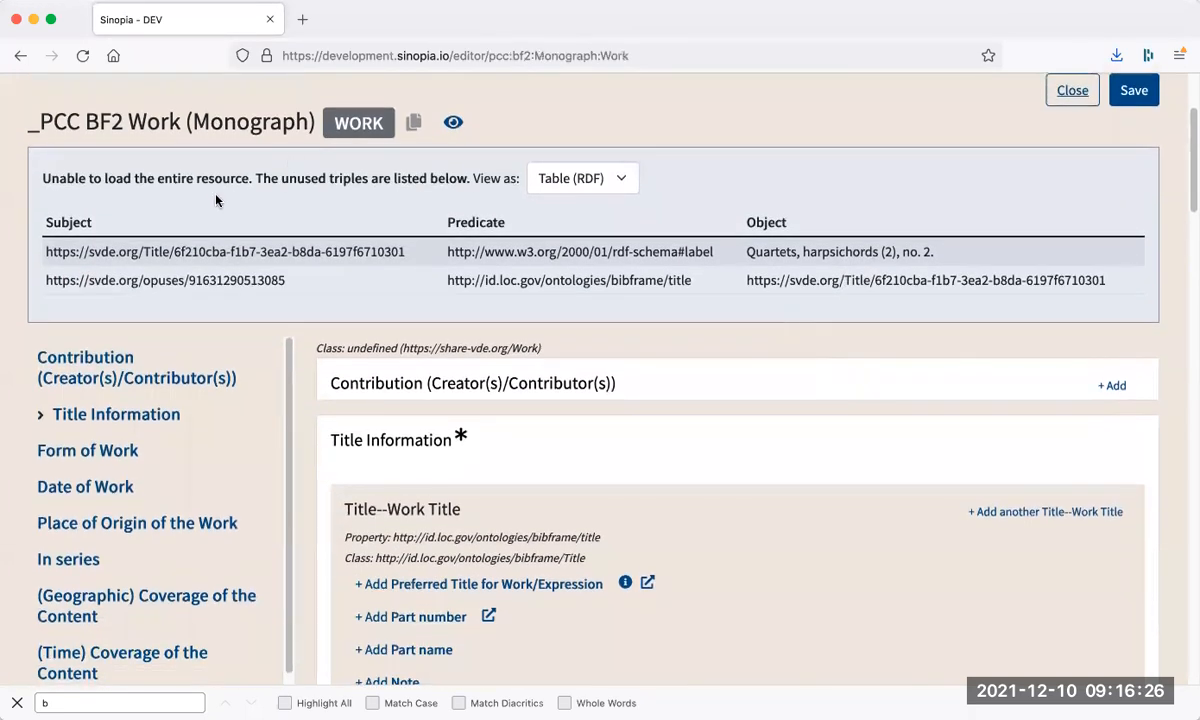
scroll(385, 242, down, 12)
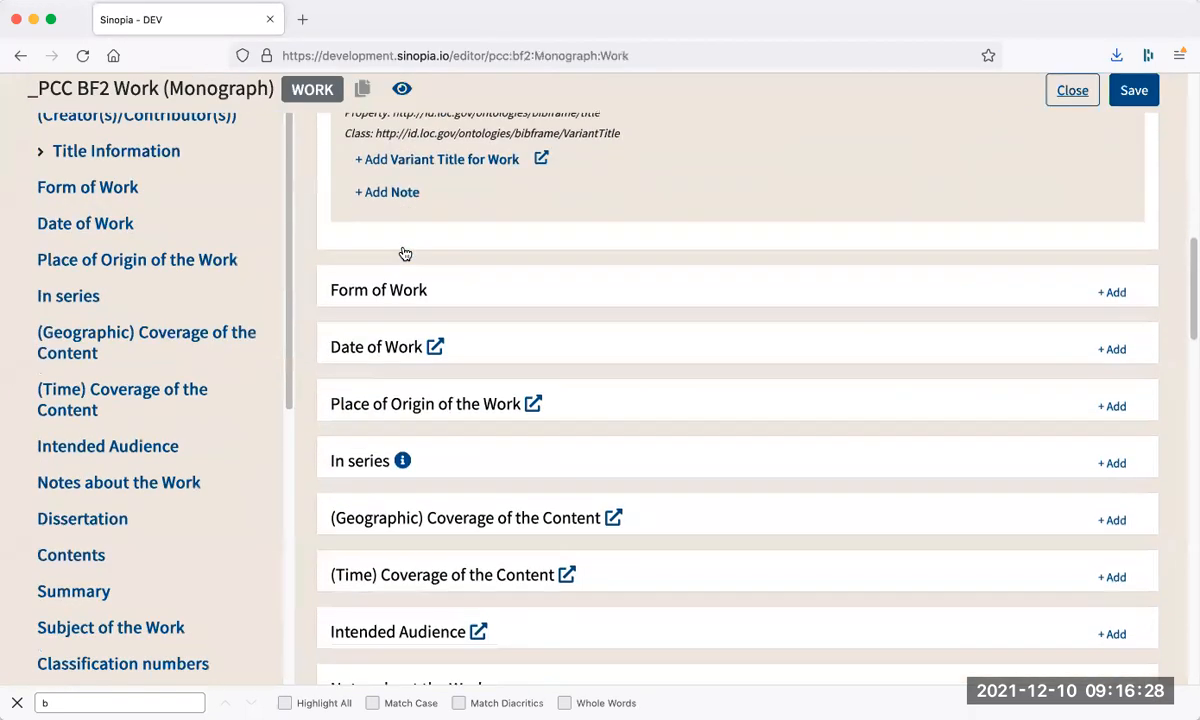
scroll(404, 252, down, 10)
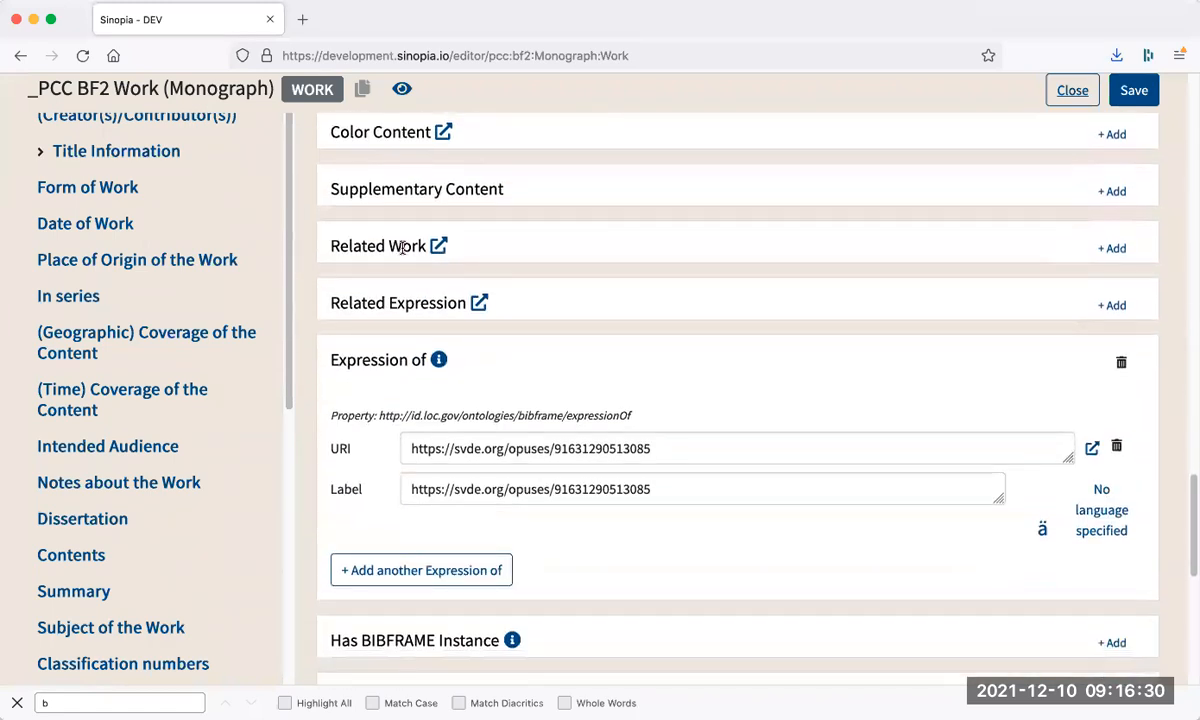
scroll(405, 250, down, 2)
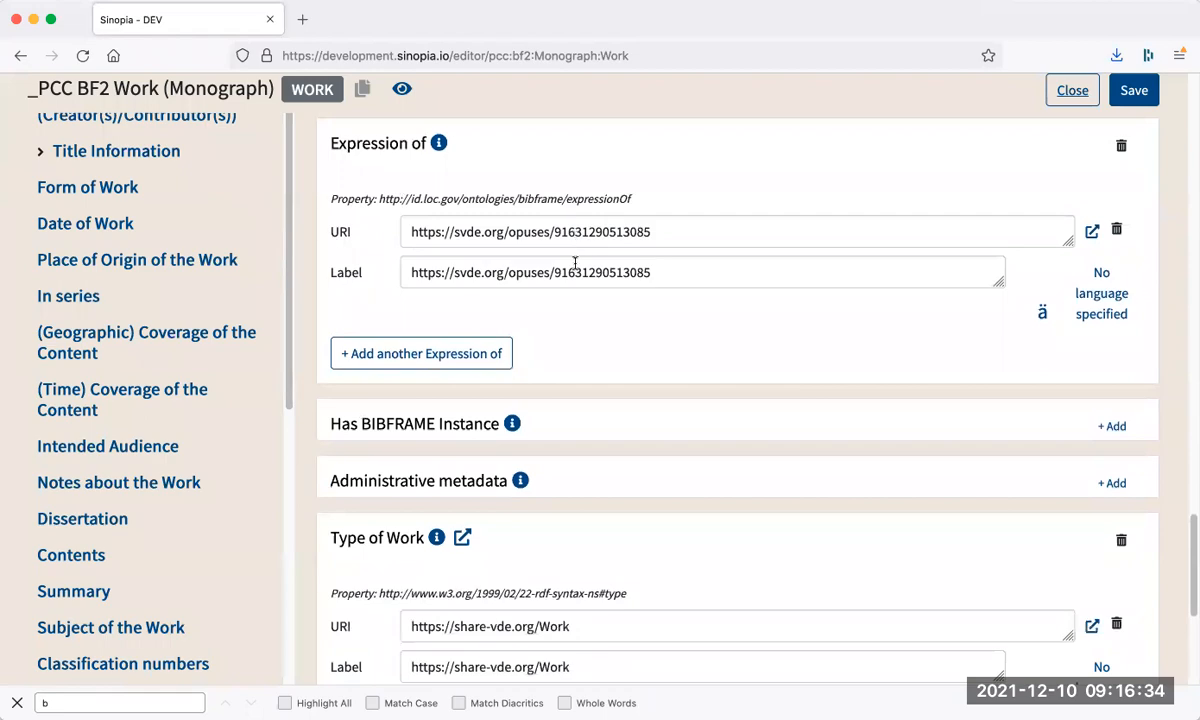
scroll(545, 300, down, 4)
scroll(540, 521, down, 4)
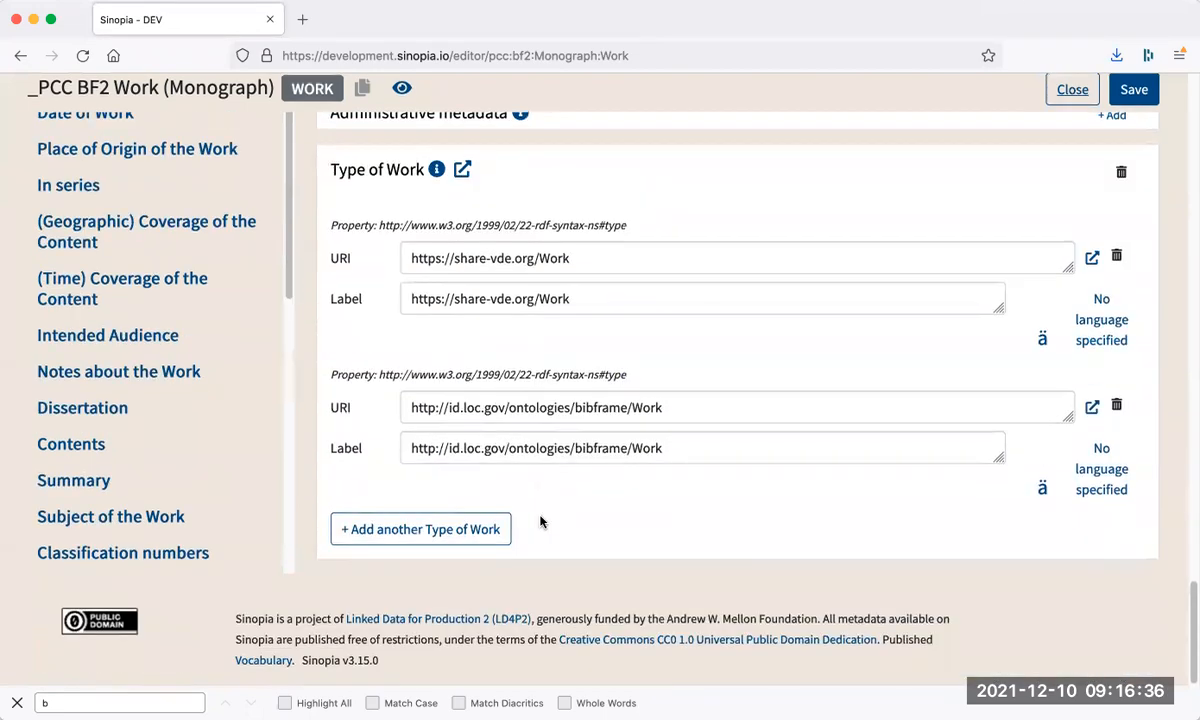
Review the available search sources, including the SHAREVDE PCC ones, without changing the selected source.
scroll(540, 521, up, 20)
scroll(540, 521, down, 1)
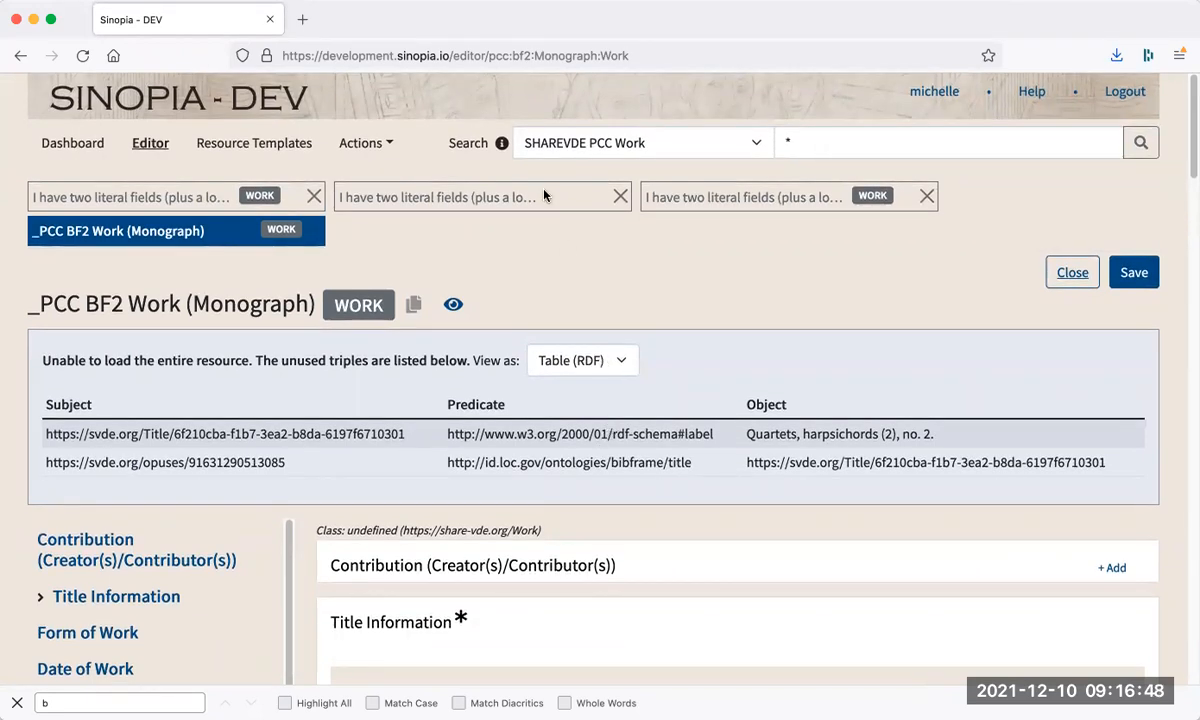
click(756, 143)
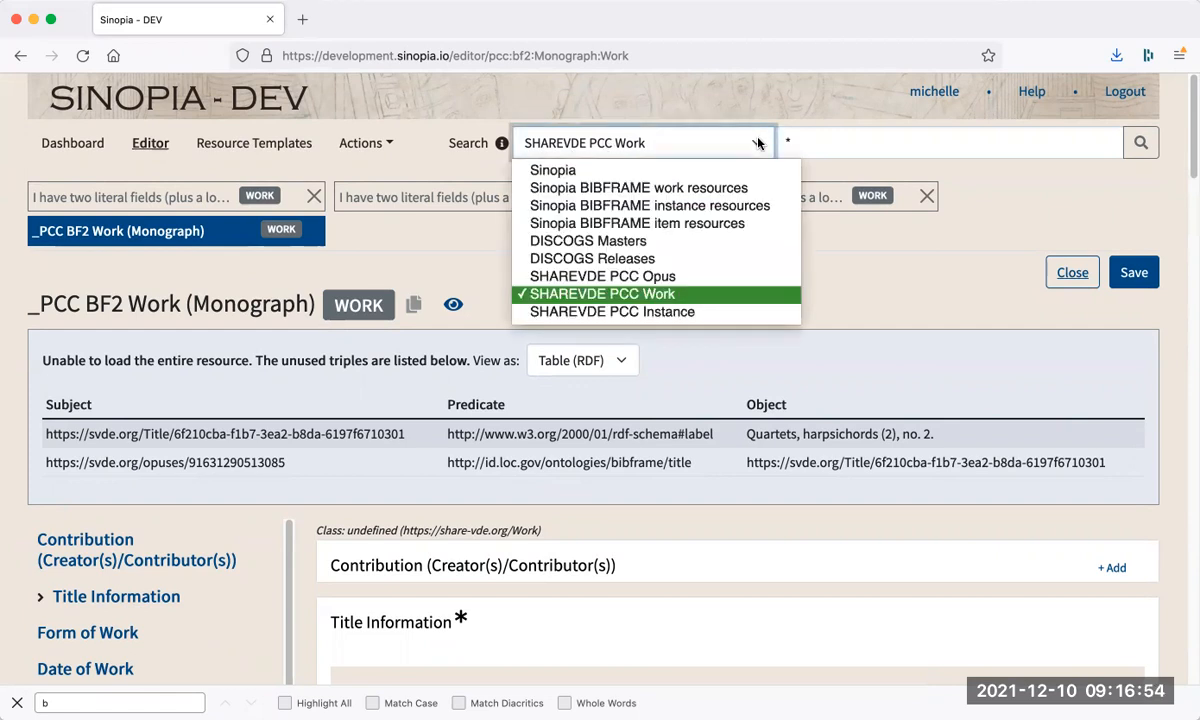
click(446, 252)
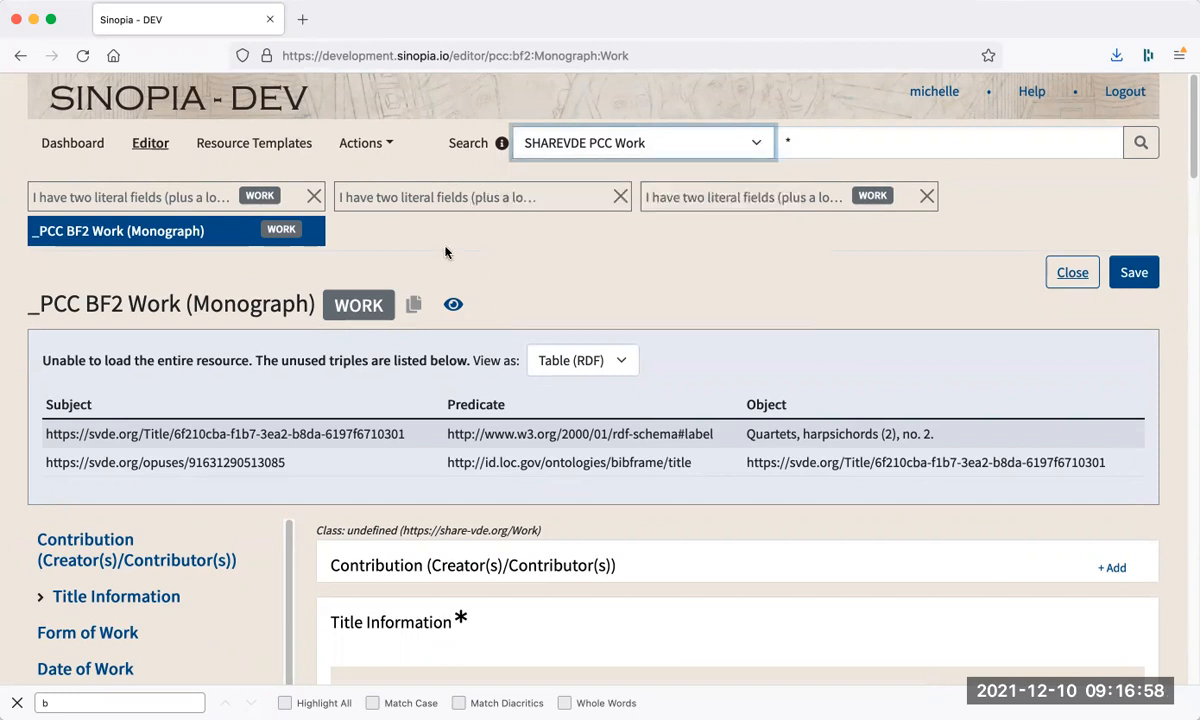